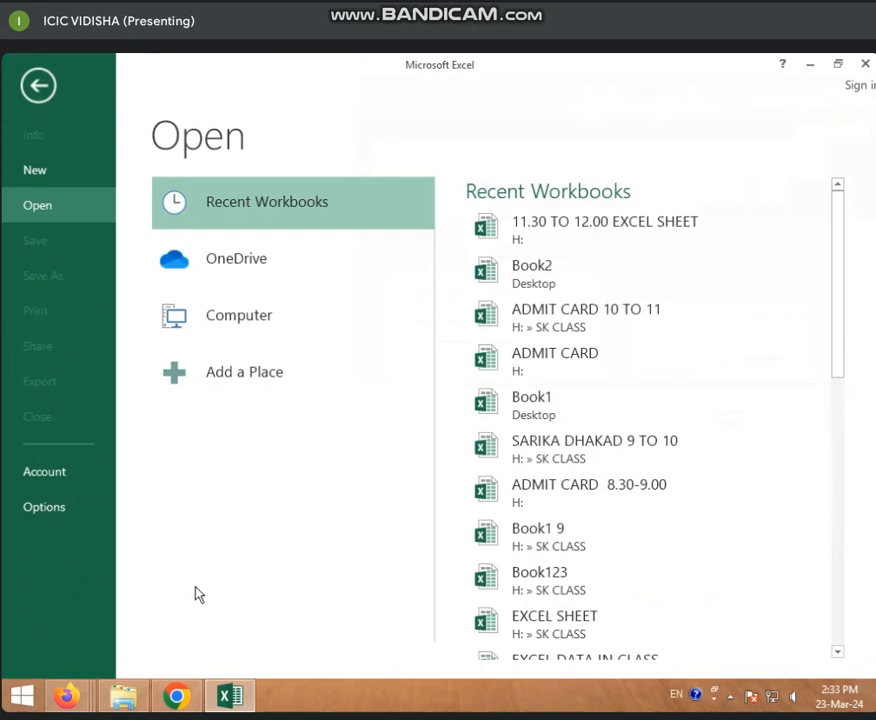
- Open the workbook 2 TO 3 EXCEL SHEET from the recent workbooks
{"action": "scroll", "coordinate": [605, 426], "scroll_direction": "down", "scroll_amount": 4}
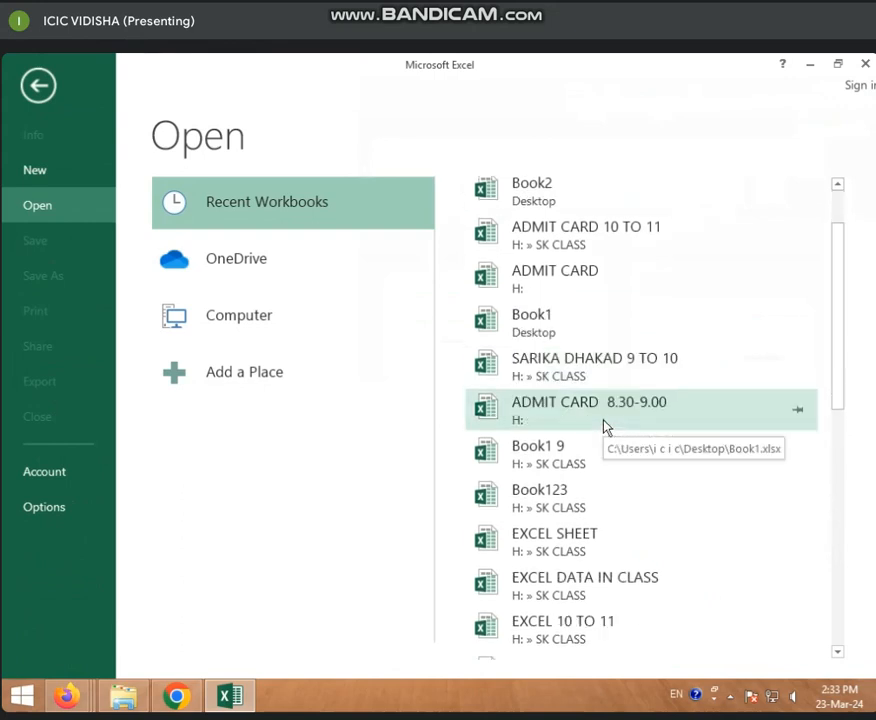
{"action": "scroll", "coordinate": [605, 432], "scroll_direction": "down", "scroll_amount": 1}
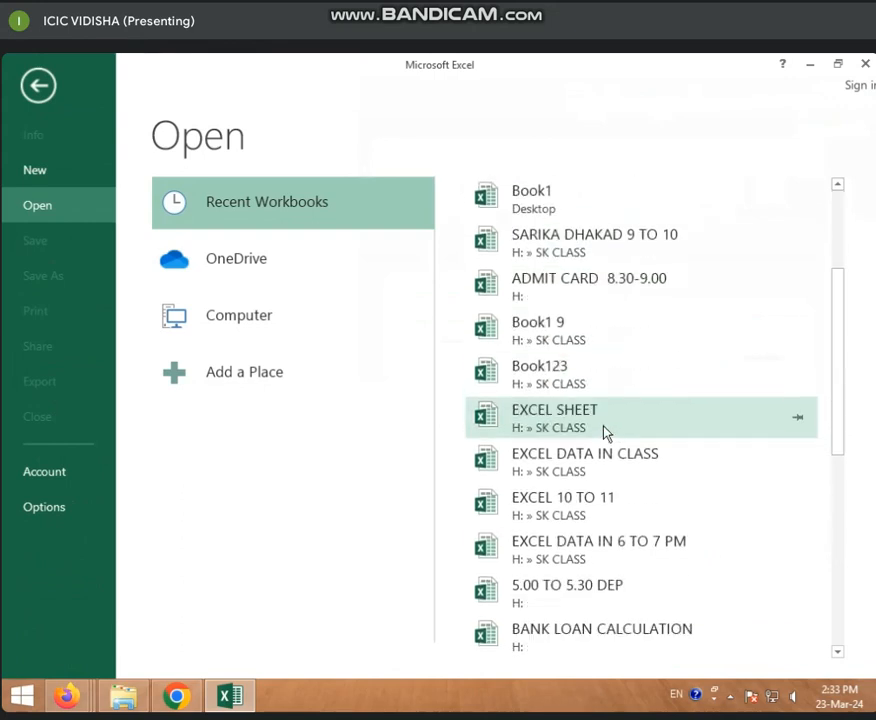
{"action": "scroll", "coordinate": [605, 432], "scroll_direction": "down", "scroll_amount": 1}
{"action": "scroll", "coordinate": [605, 432], "scroll_direction": "down", "scroll_amount": 3}
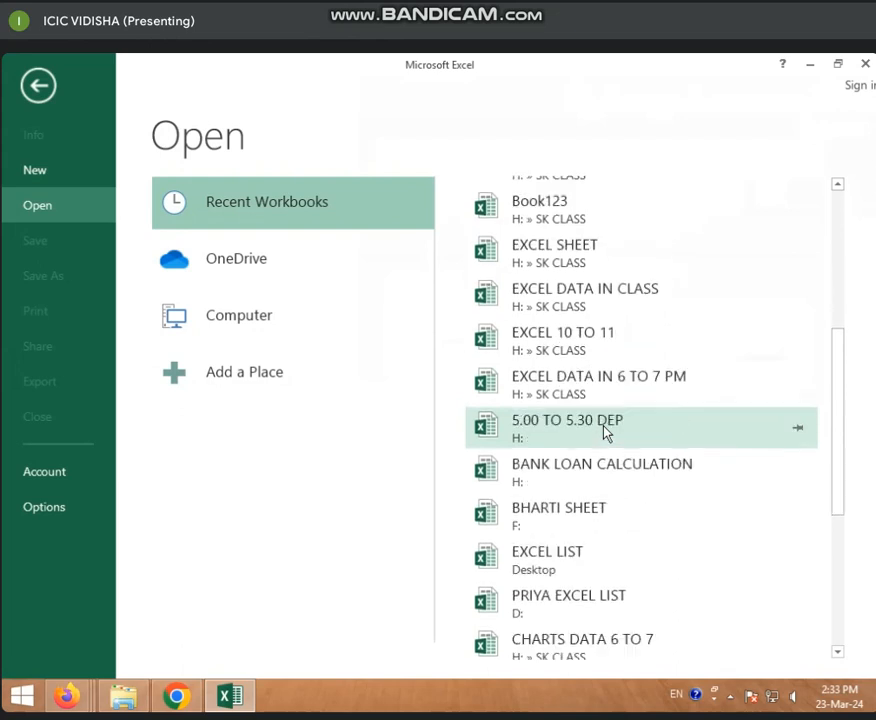
{"action": "scroll", "coordinate": [679, 590], "scroll_direction": "down", "scroll_amount": 2}
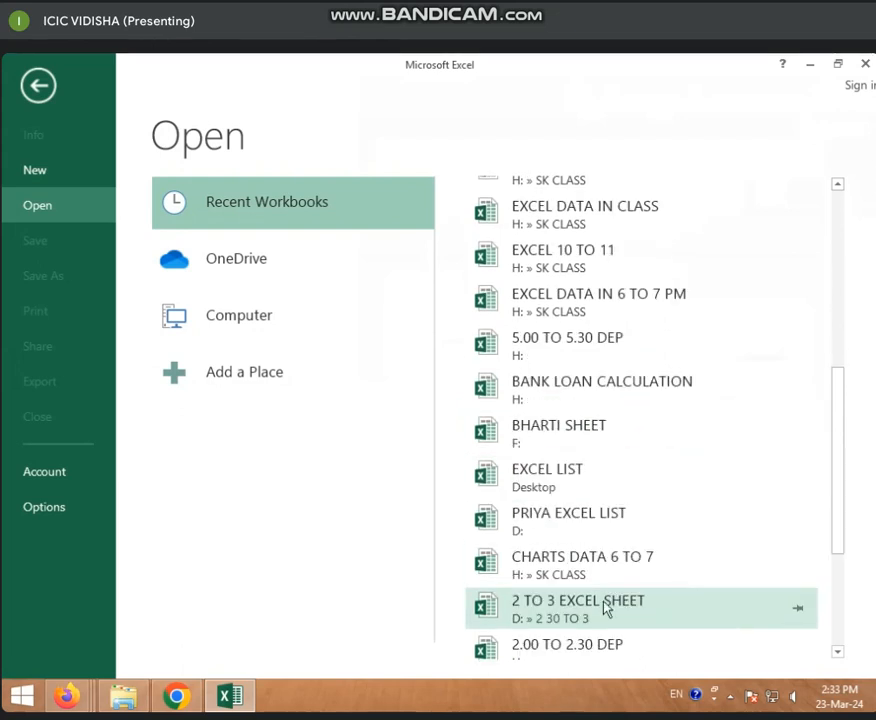
{"action": "left_click", "coordinate": [565, 612]}
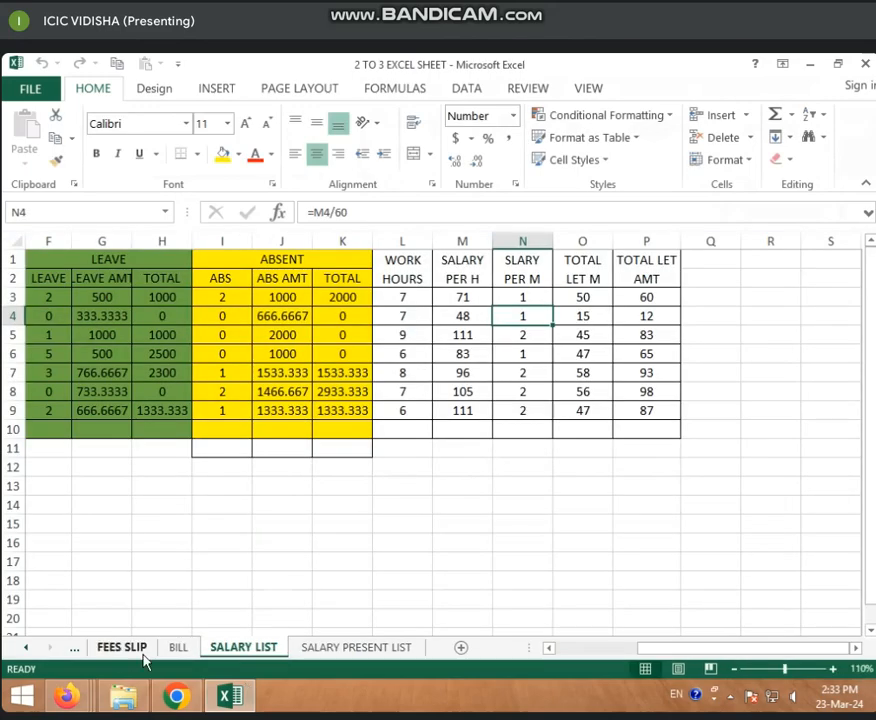
- Look through the FEES SLIP and BILL sheets, and return to the first columns of SALARY LIST
{"action": "left_click", "coordinate": [119, 648]}
{"action": "left_click", "coordinate": [182, 650]}
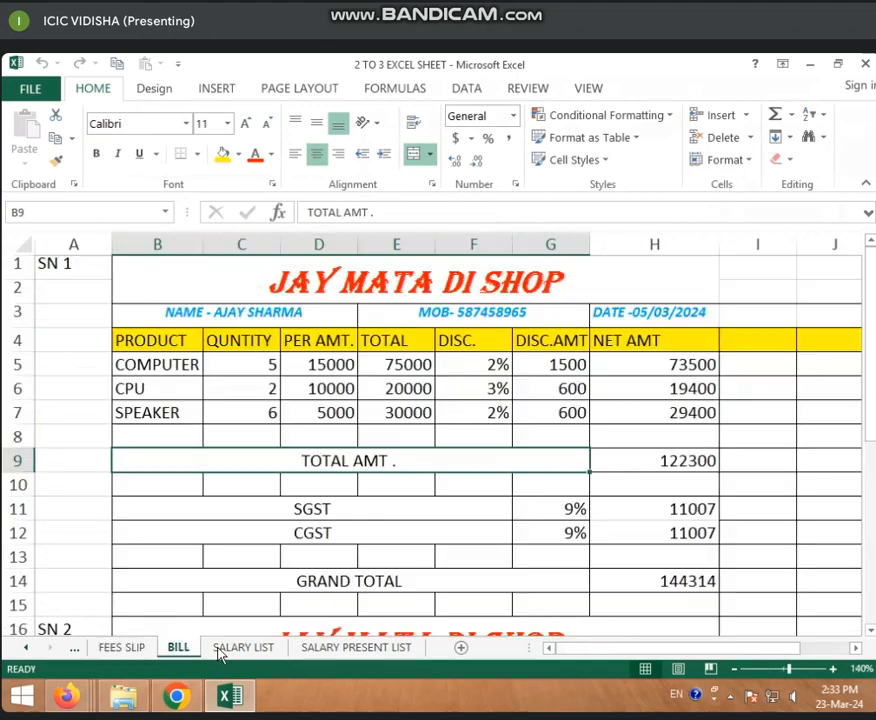
{"action": "left_click", "coordinate": [241, 651]}
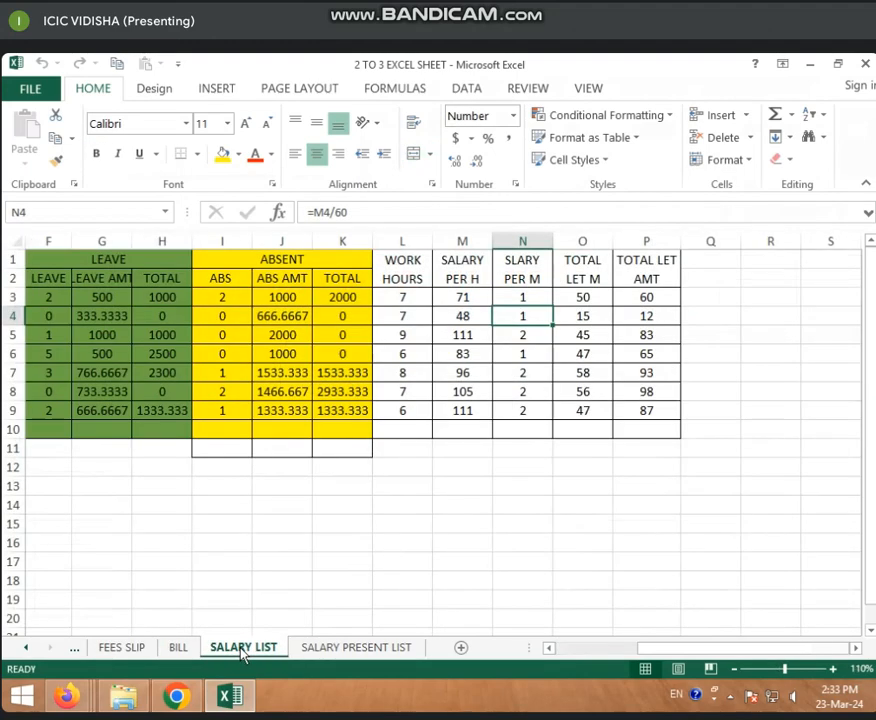
{"action": "left_click", "coordinate": [219, 450]}
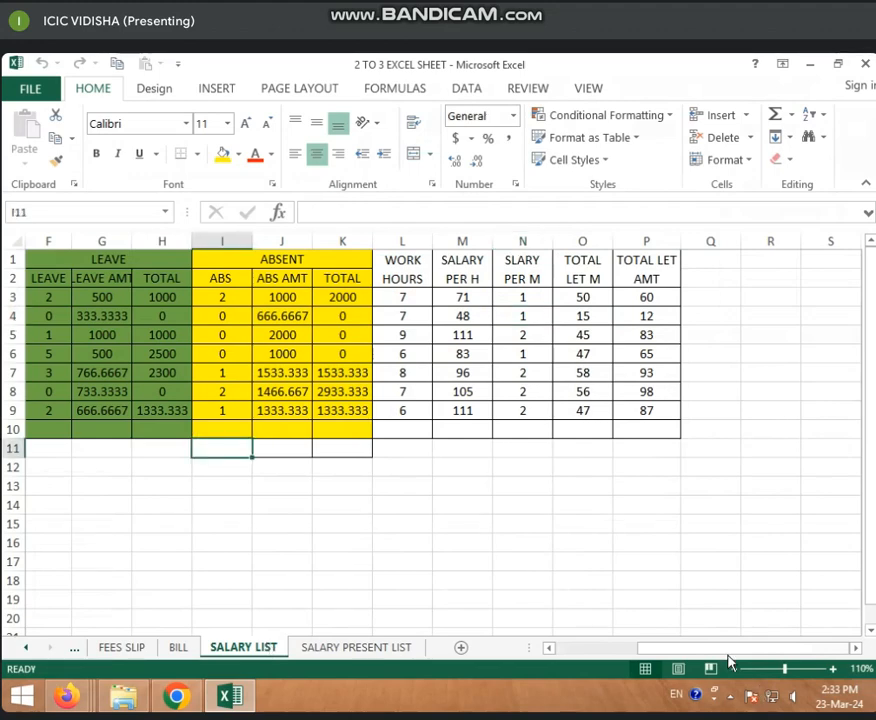
{"action": "left_click_drag", "start_coordinate": [716, 649], "coordinate": [598, 650]}
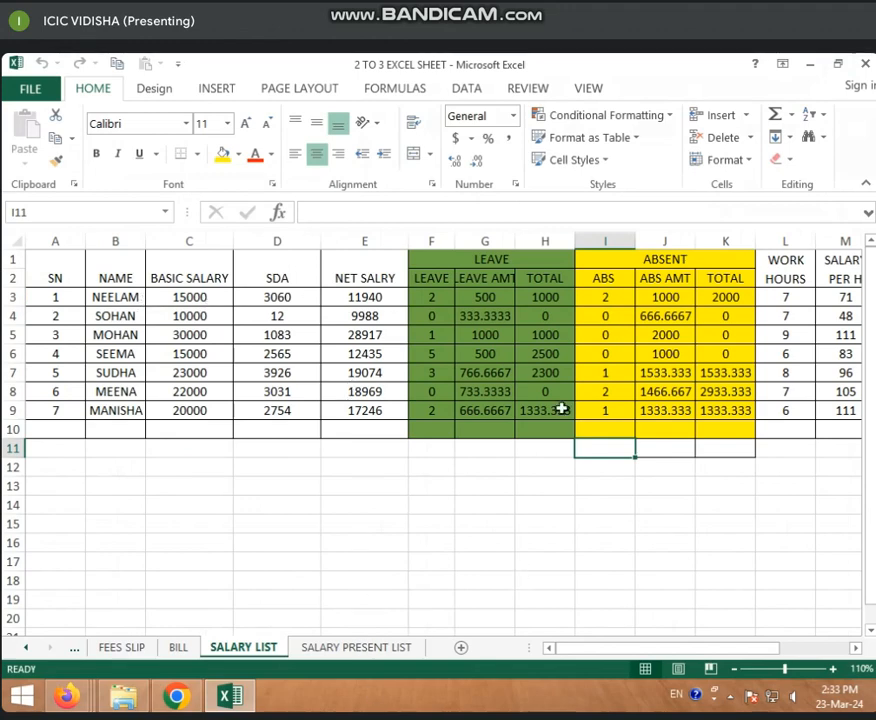
- Examine the leave, absent, work hours, hourly and per-minute salary, late amount, SDA and net salary columns in SALARY LIST
{"action": "left_click_drag", "start_coordinate": [440, 259], "coordinate": [446, 426]}
{"action": "left_click_drag", "start_coordinate": [614, 260], "coordinate": [620, 434]}
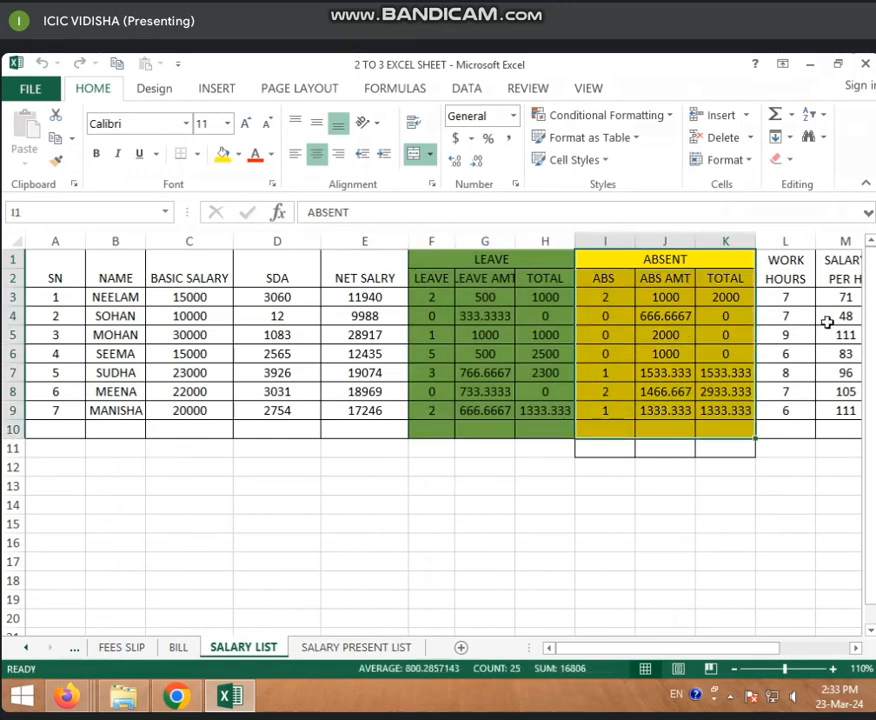
{"action": "key", "text": "Right"}
{"action": "key", "text": "Right"}
{"action": "key", "text": "Right"}
{"action": "key", "text": "Right"}
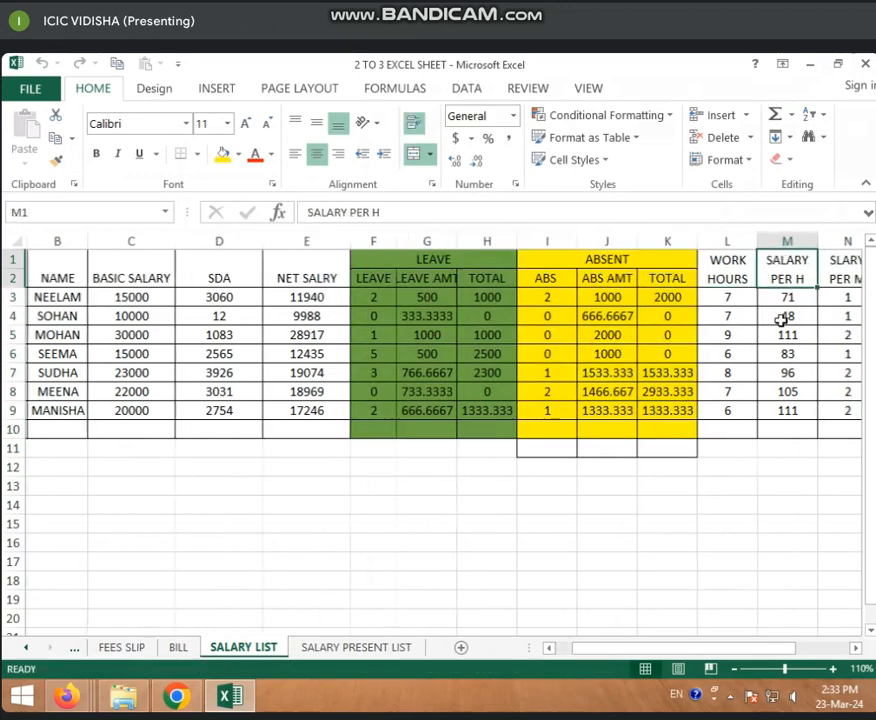
{"action": "key", "text": "Right"}
{"action": "left_click_drag", "start_coordinate": [580, 266], "coordinate": [635, 411]}
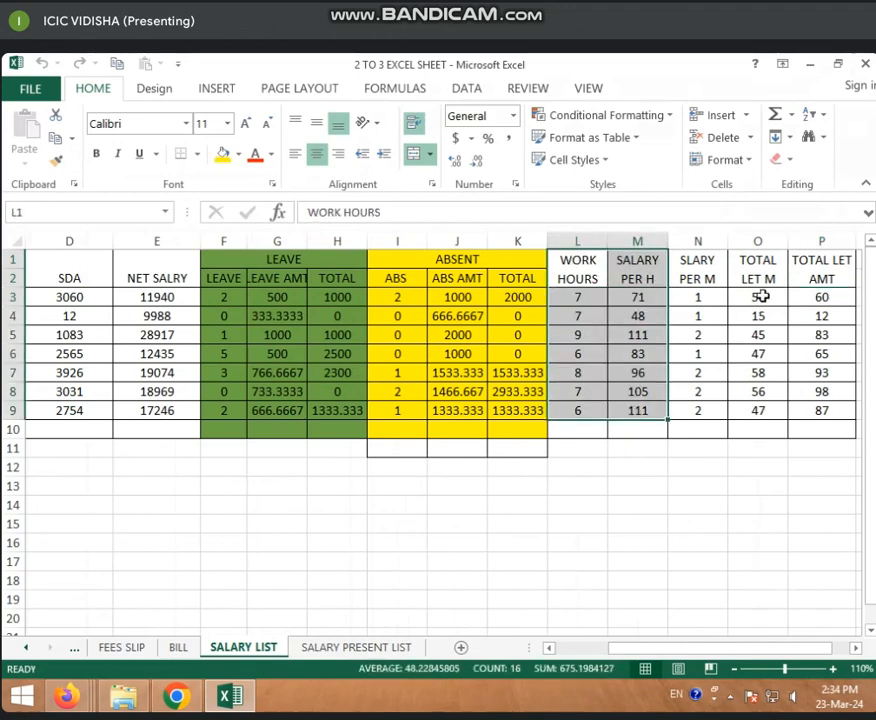
{"action": "left_click_drag", "start_coordinate": [705, 268], "coordinate": [804, 410]}
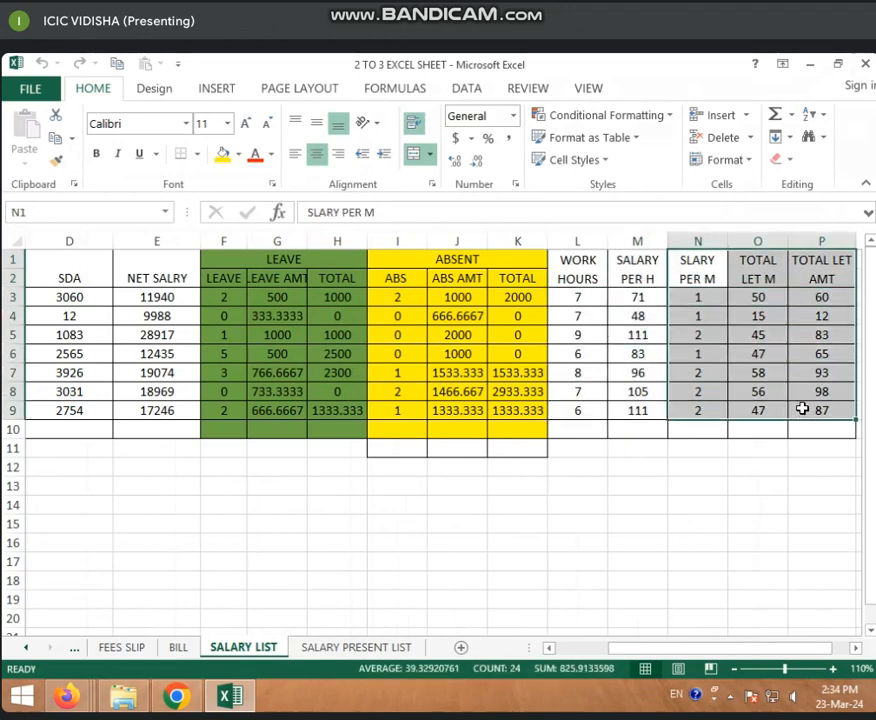
{"action": "left_click_drag", "start_coordinate": [64, 296], "coordinate": [65, 411]}
{"action": "left_click", "coordinate": [133, 301]}
{"action": "left_click_drag", "start_coordinate": [133, 301], "coordinate": [145, 426]}
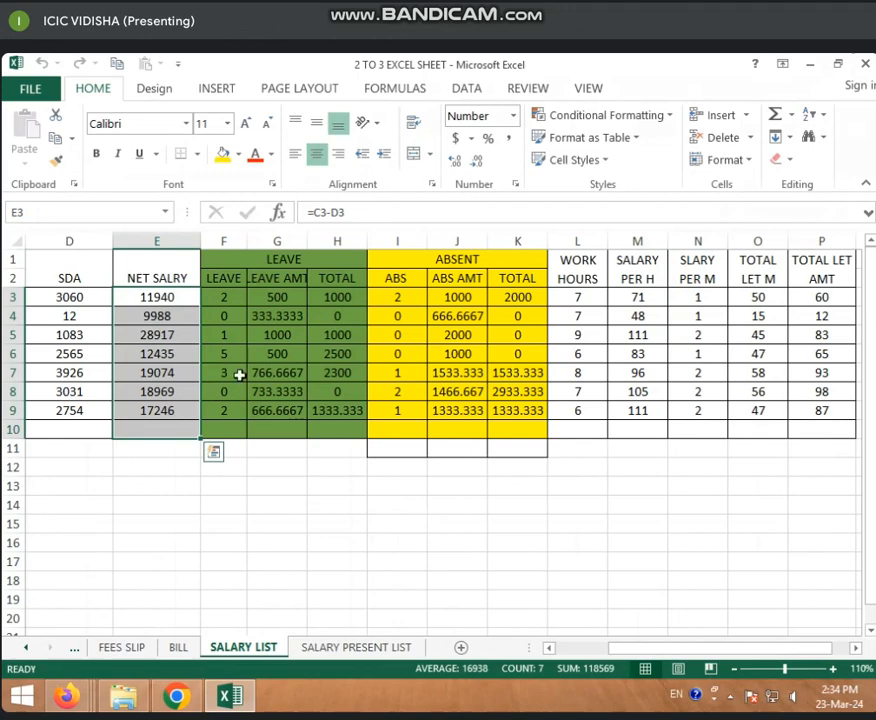
- Review the SALARY PRESENT LIST sheet and delete it from the workbook
{"action": "left_click", "coordinate": [350, 651]}
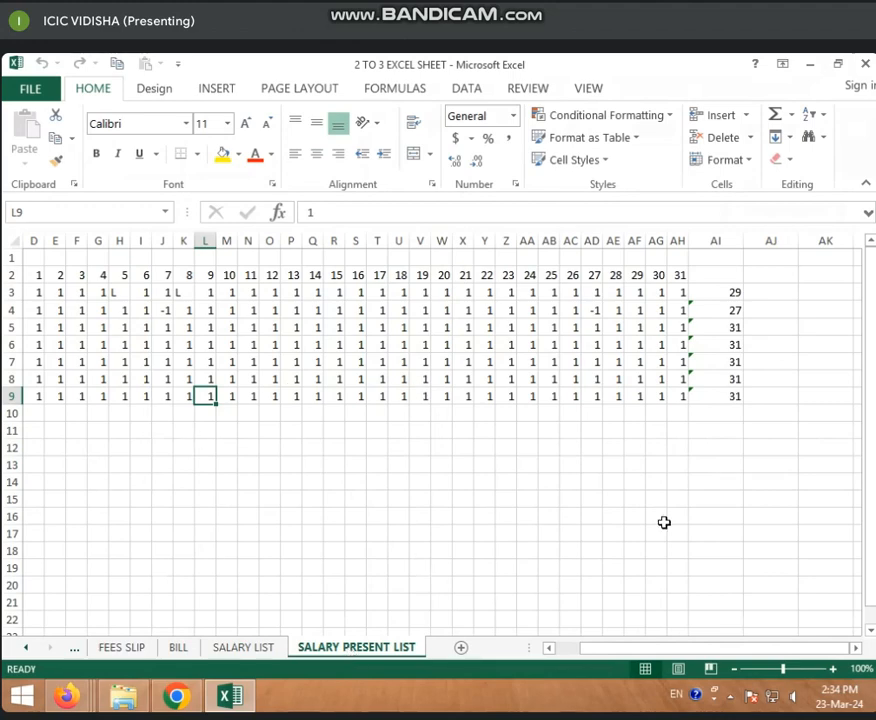
{"action": "left_click_drag", "start_coordinate": [690, 653], "coordinate": [583, 651]}
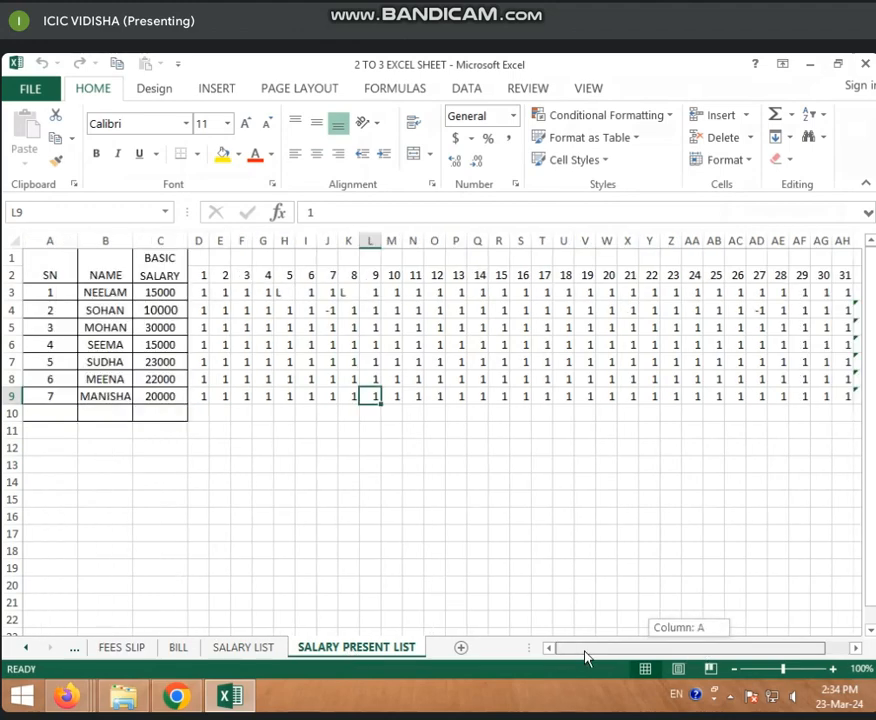
{"action": "right_click", "coordinate": [369, 651]}
{"action": "left_click", "coordinate": [444, 467]}
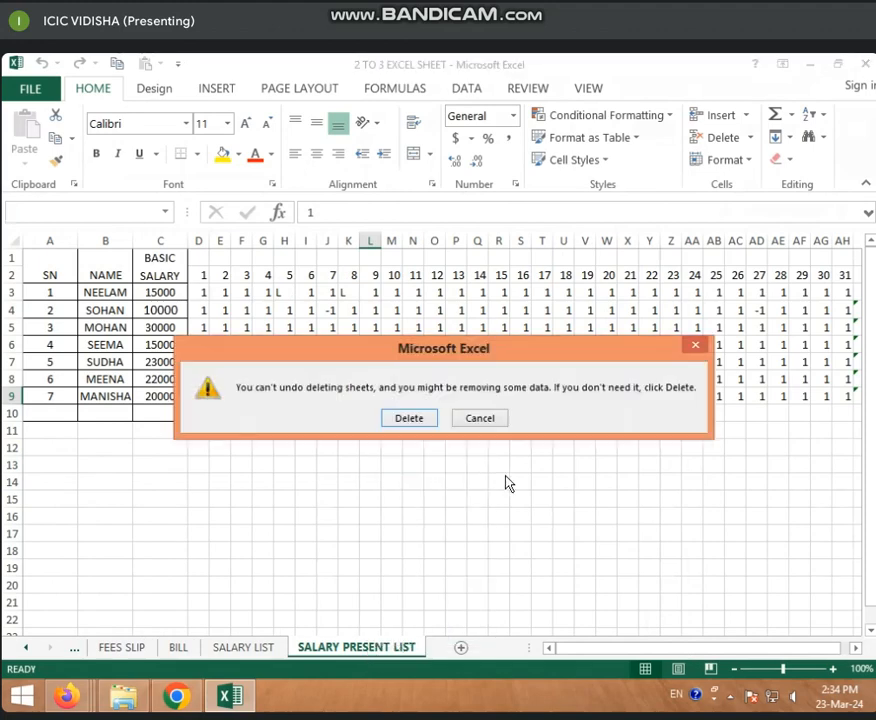
{"action": "left_click", "coordinate": [410, 422]}
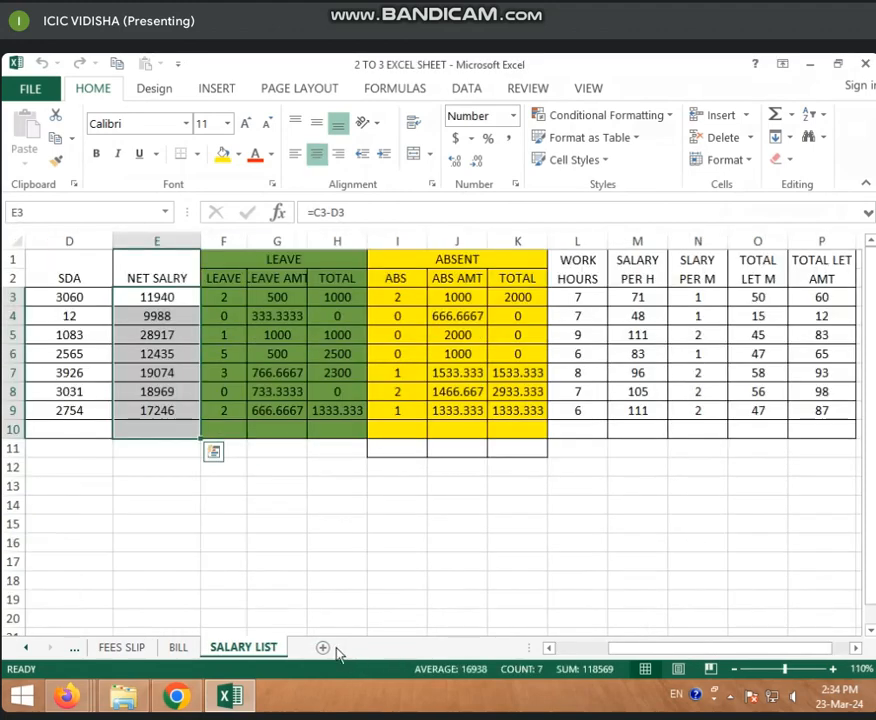
- Add a new worksheet after SALARY LIST and name it PRESENT SALARY LIST
{"action": "left_click", "coordinate": [323, 648]}
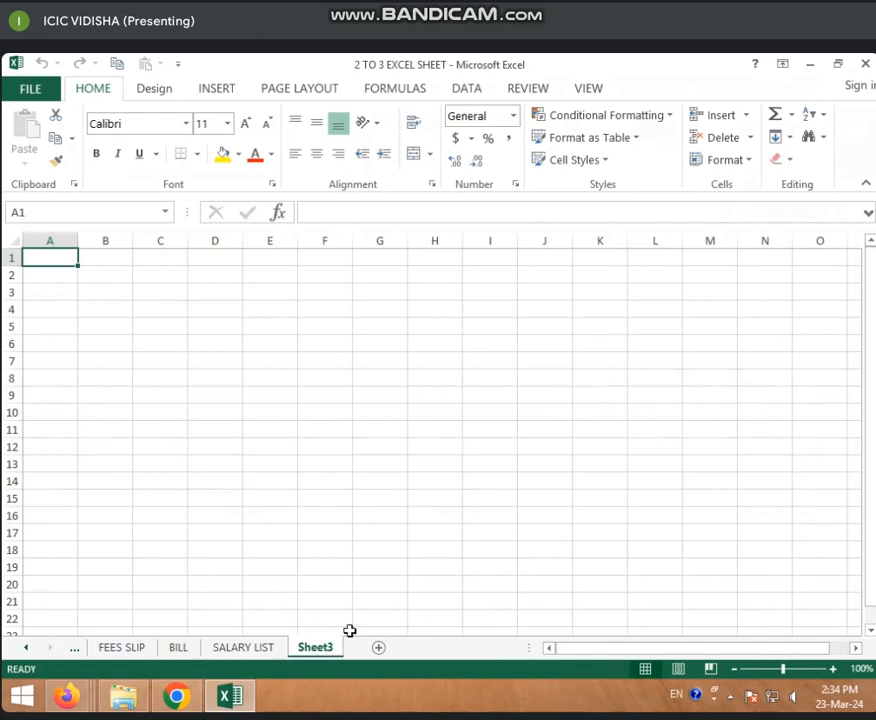
{"action": "right_click", "coordinate": [318, 646]}
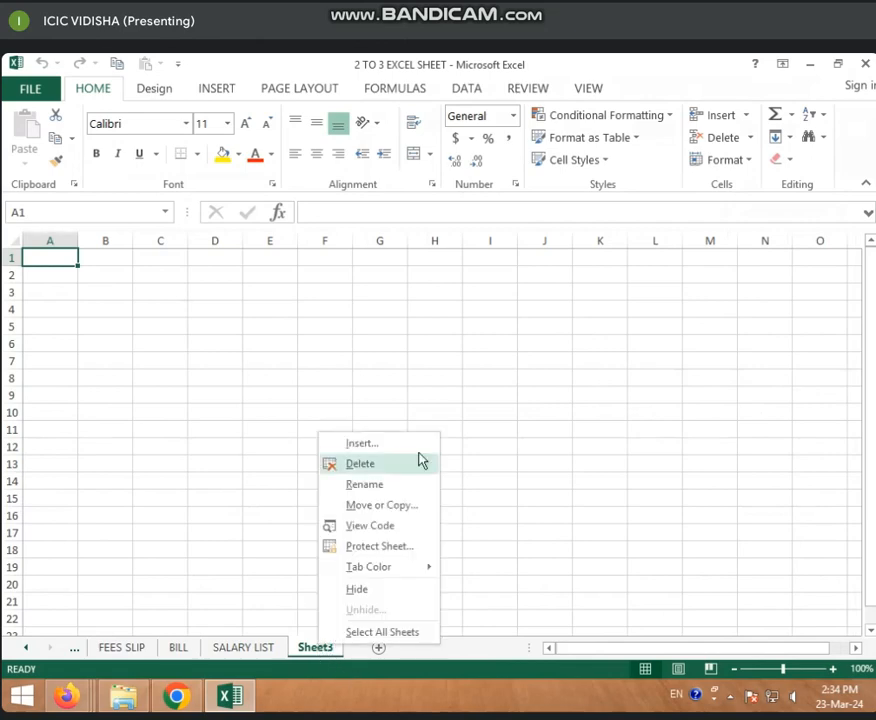
{"action": "left_click", "coordinate": [389, 483]}
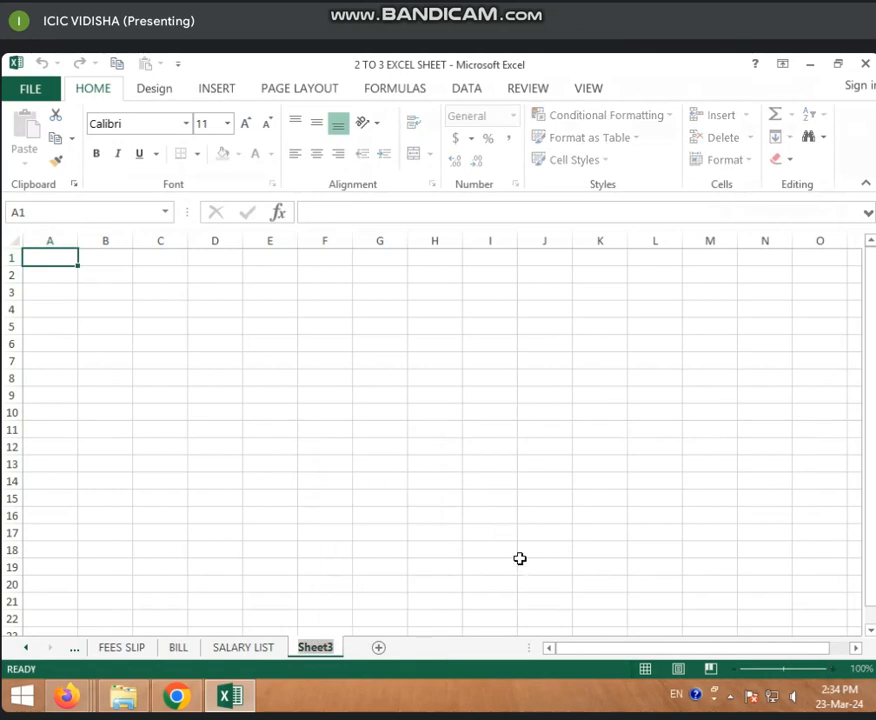
{"action": "type", "text": "P"}
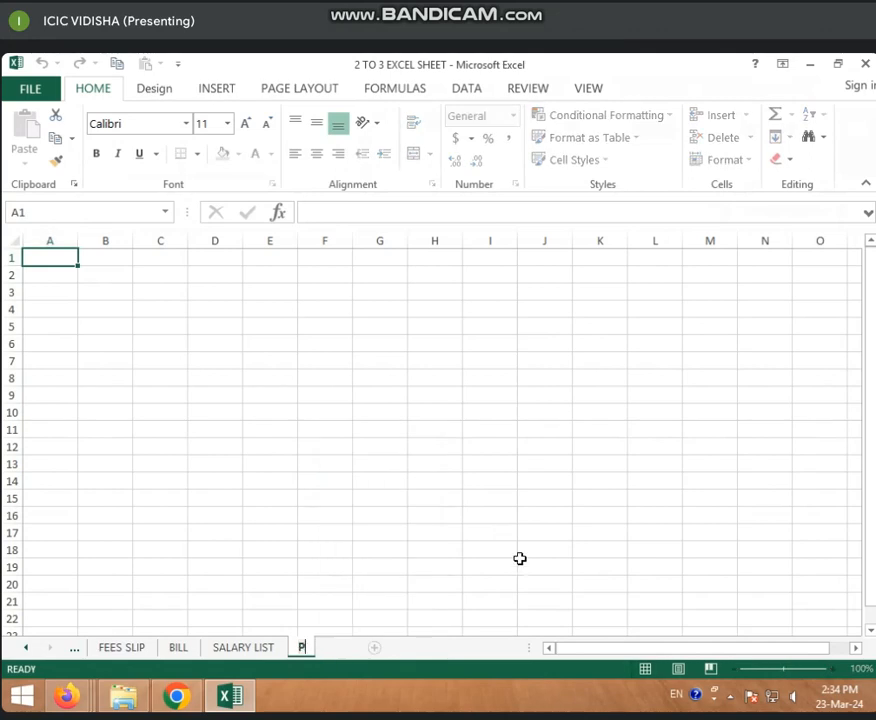
{"action": "type", "text": "RESENT"}
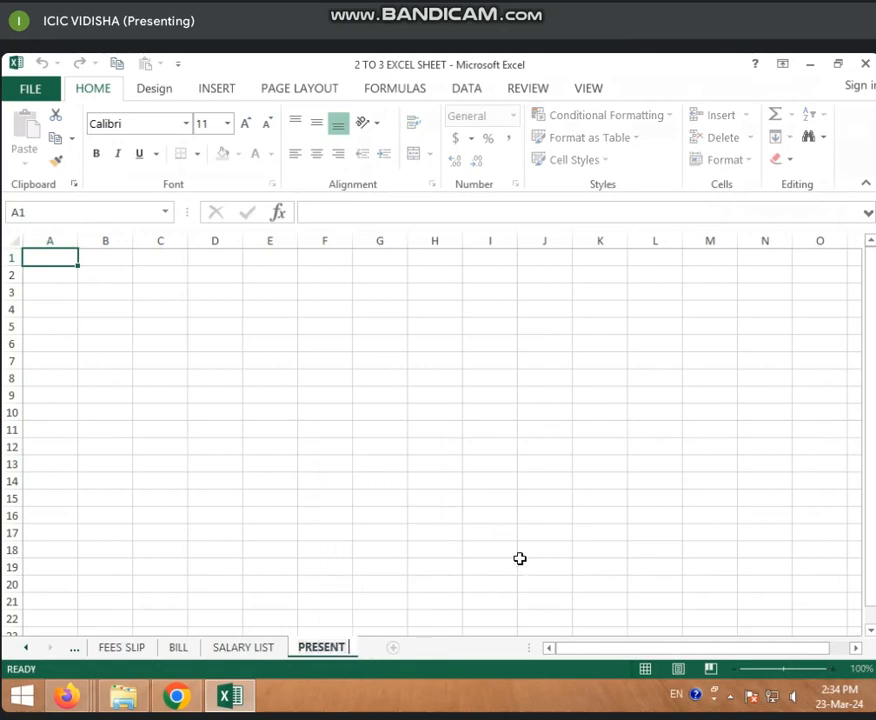
{"action": "type", "text": " SALARY "}
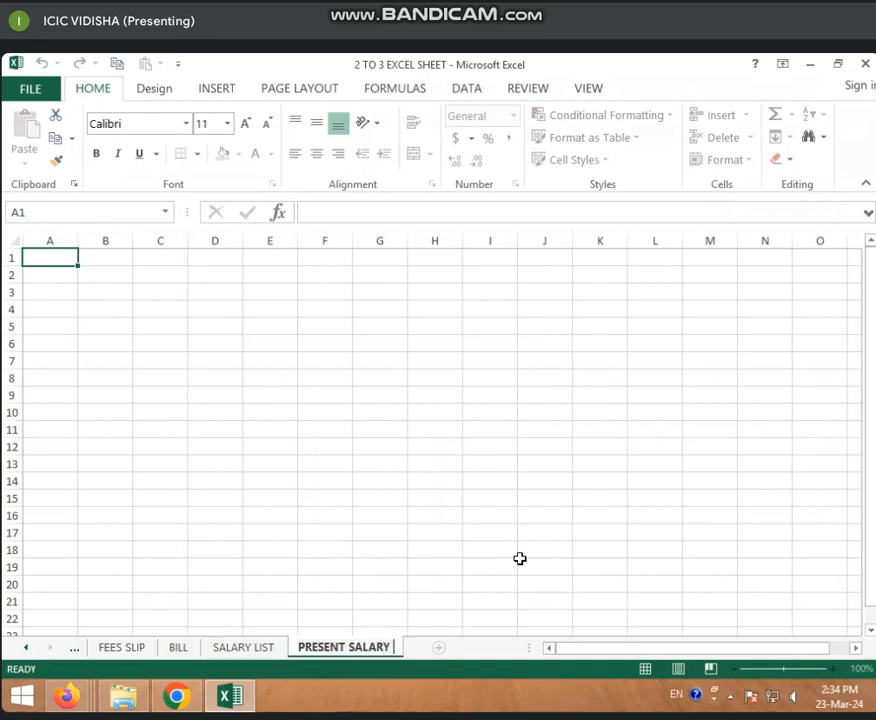
{"action": "type", "text": "LIST"}
{"action": "key", "text": "Return"}
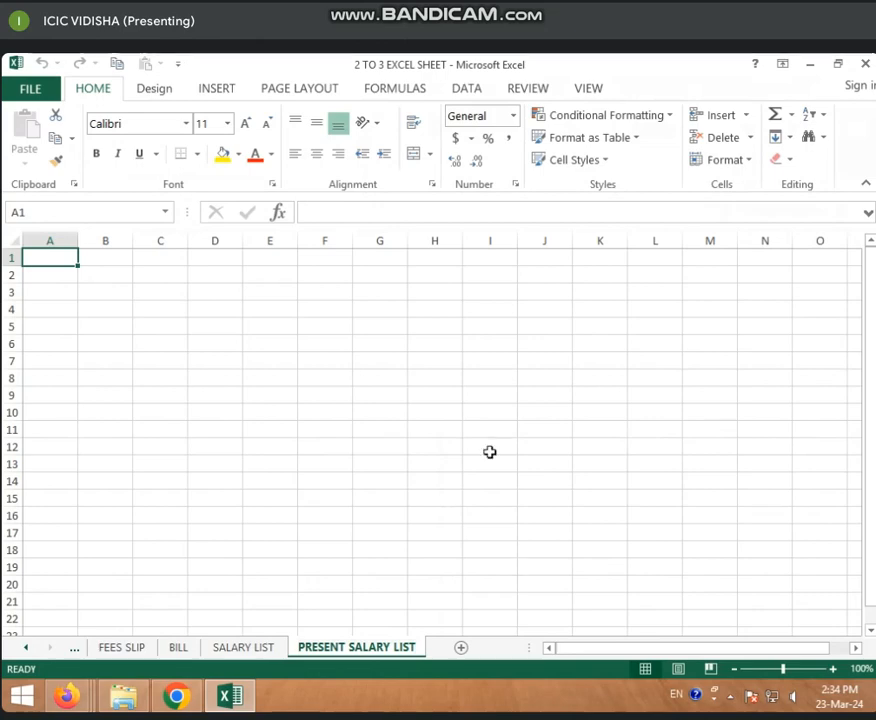
- Check the leave amount formula in cell G3 of the SALARY LIST sheet
{"action": "left_click", "coordinate": [229, 650]}
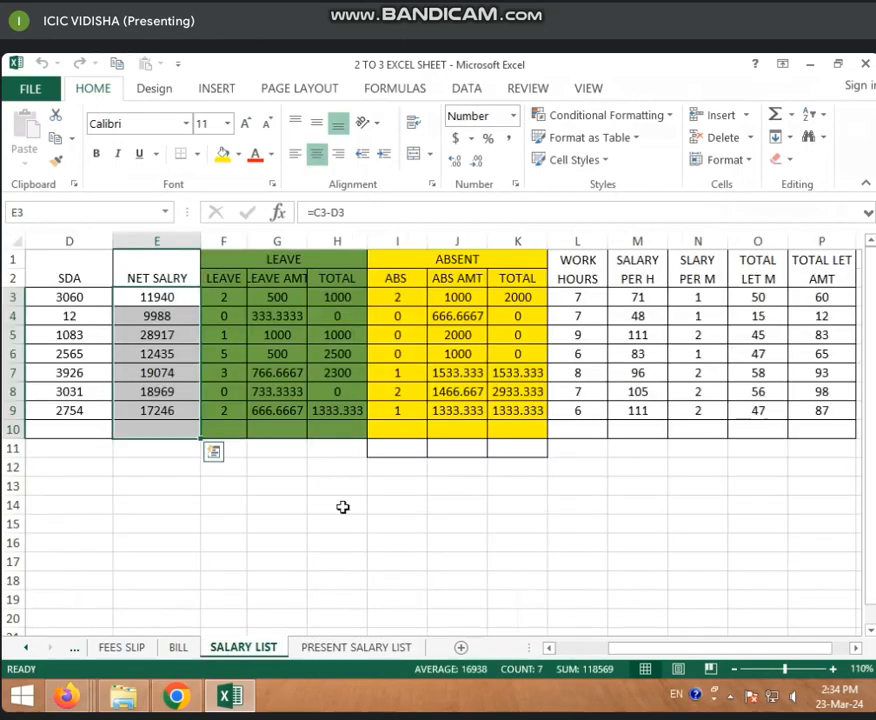
{"action": "left_click", "coordinate": [297, 376]}
{"action": "key", "text": "Up"}
{"action": "key", "text": "Up"}
{"action": "key", "text": "Up"}
{"action": "key", "text": "Up"}
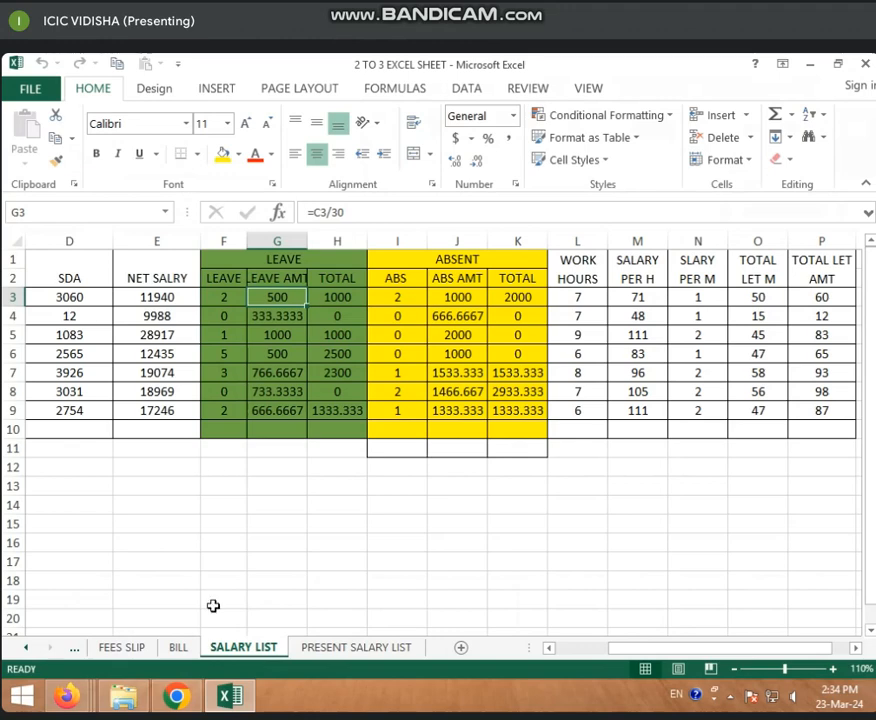
- Copy the SN, NAME and BASIC SALARY range A1:C9 from SALARY LIST to A1 of PRESENT SALARY LIST, and autofit column A
{"action": "left_click", "coordinate": [356, 650]}
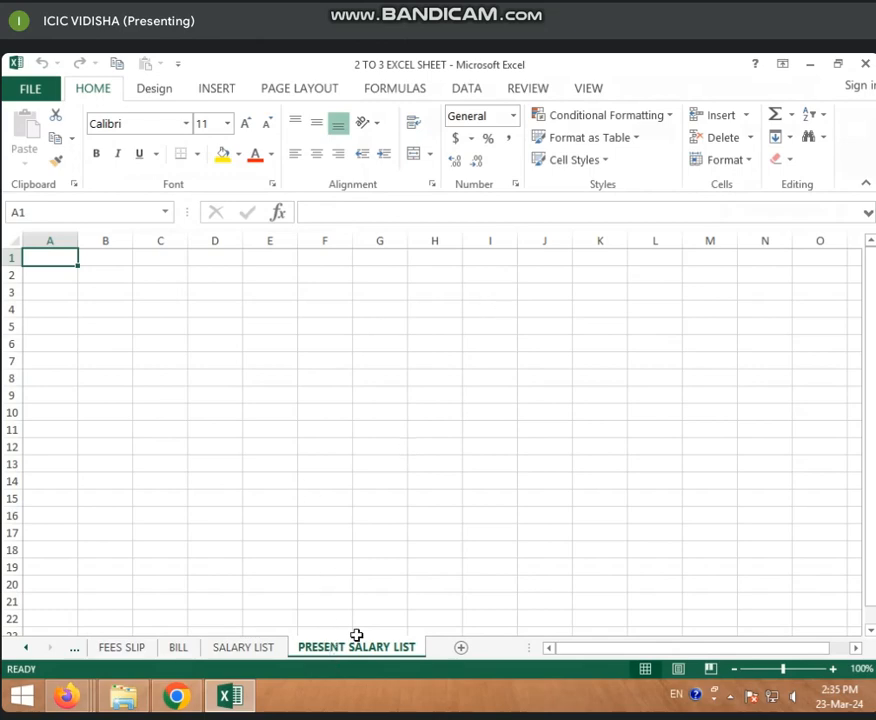
{"action": "left_click", "coordinate": [270, 650]}
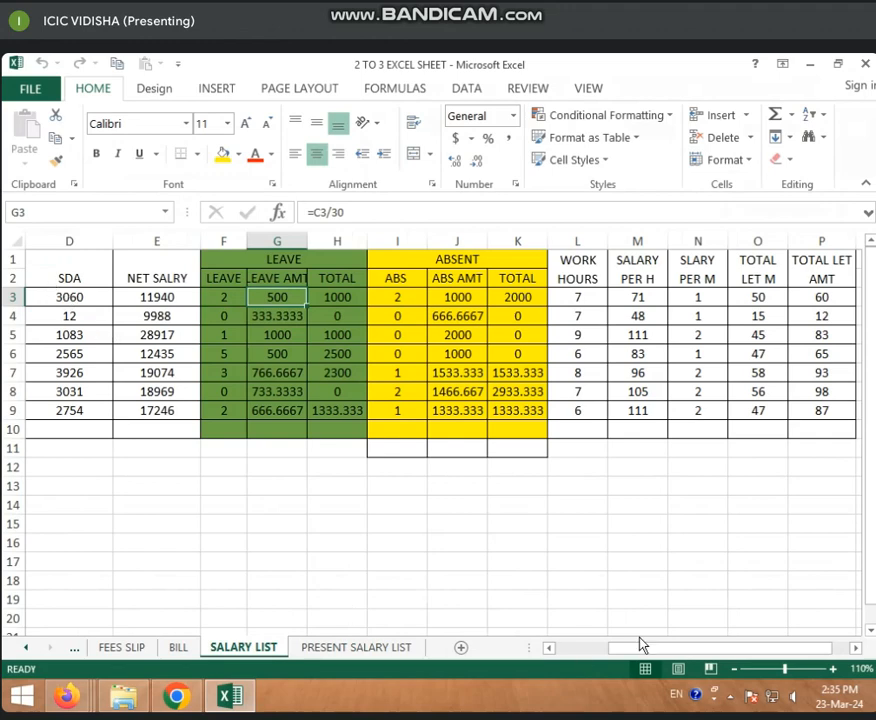
{"action": "left_click_drag", "start_coordinate": [643, 654], "coordinate": [547, 660]}
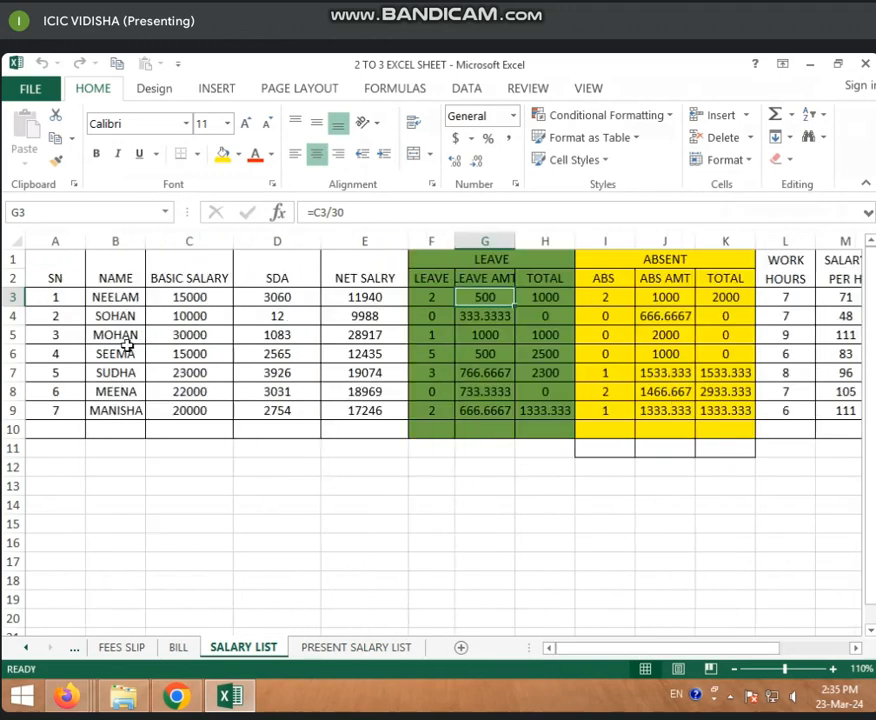
{"action": "left_click_drag", "start_coordinate": [78, 280], "coordinate": [167, 410]}
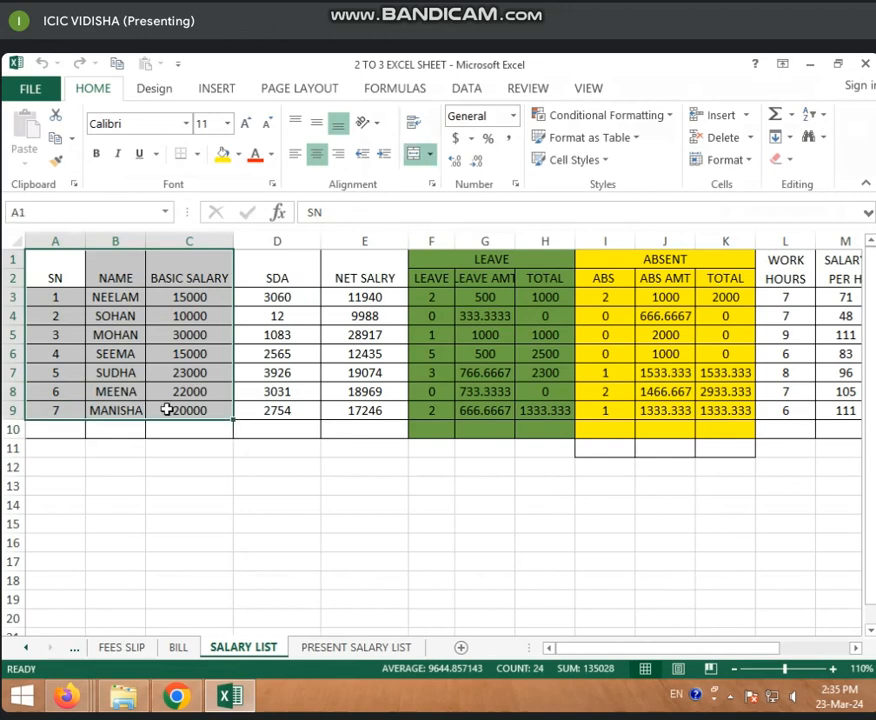
{"action": "key", "text": "ctrl+c"}
{"action": "left_click", "coordinate": [356, 648]}
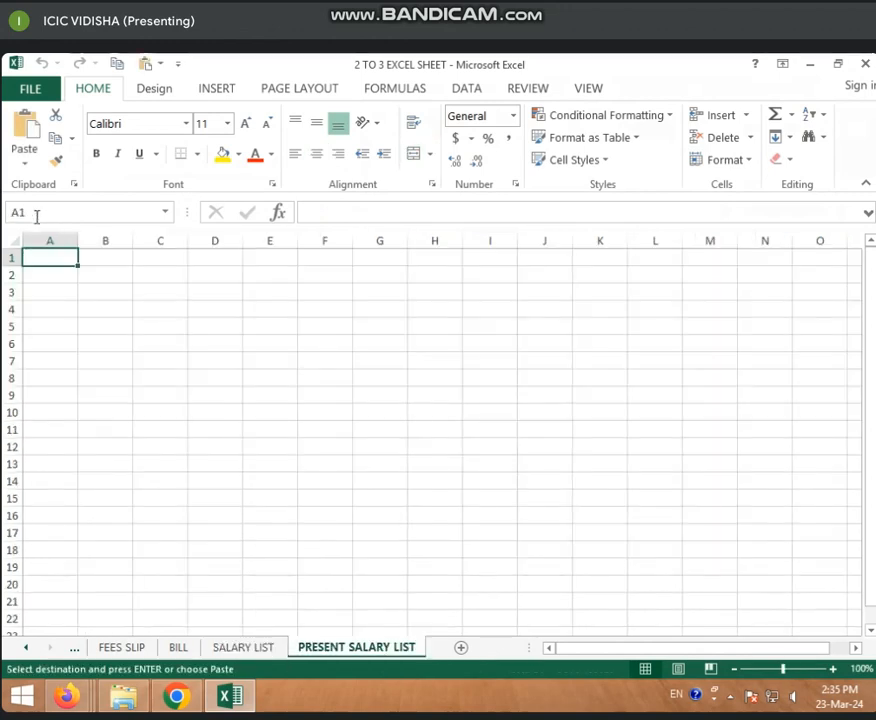
{"action": "key", "text": "ctrl+v"}
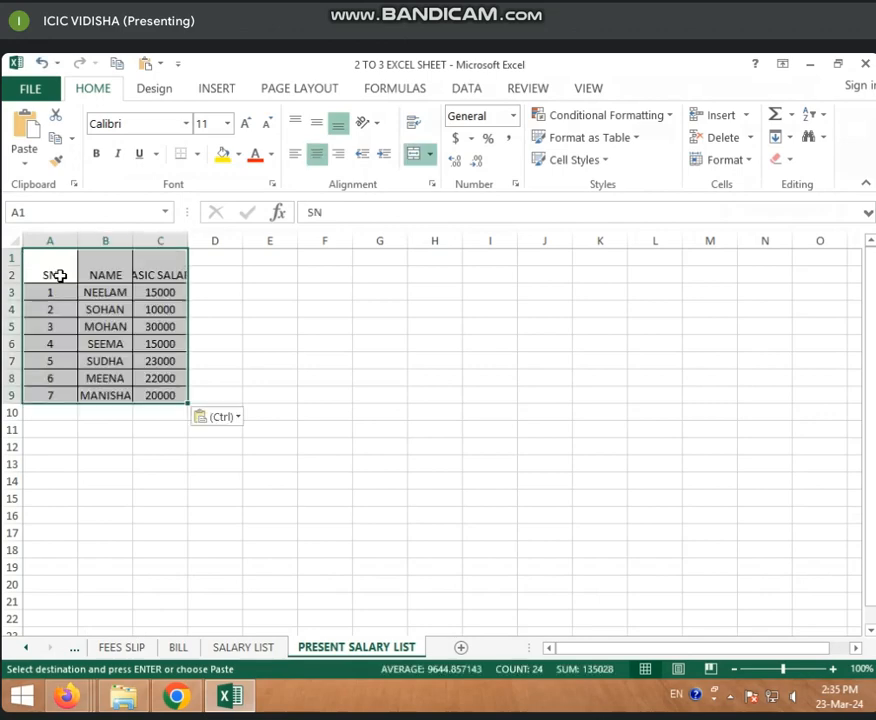
{"action": "left_click", "coordinate": [80, 287]}
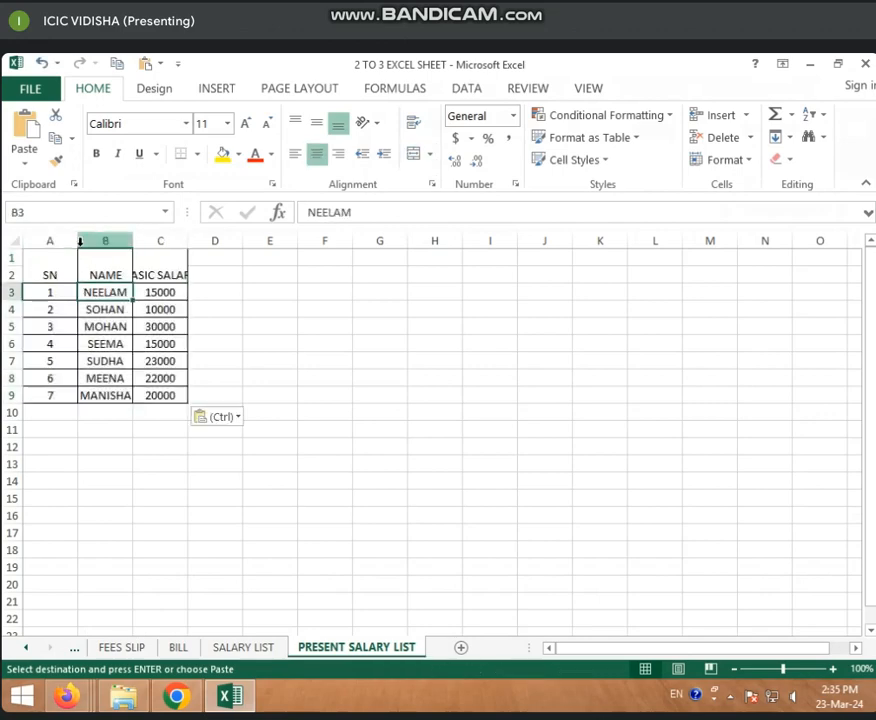
{"action": "double_click", "coordinate": [77, 241]}
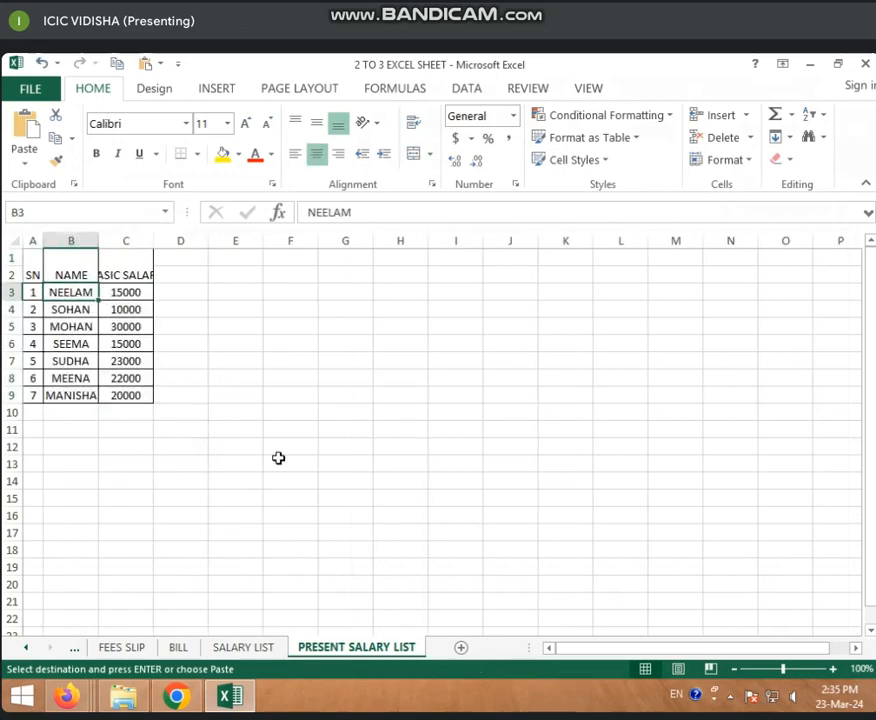
- Autofit column C of PRESENT SALARY LIST to the BASIC SALARY heading
{"action": "left_click", "coordinate": [103, 346]}
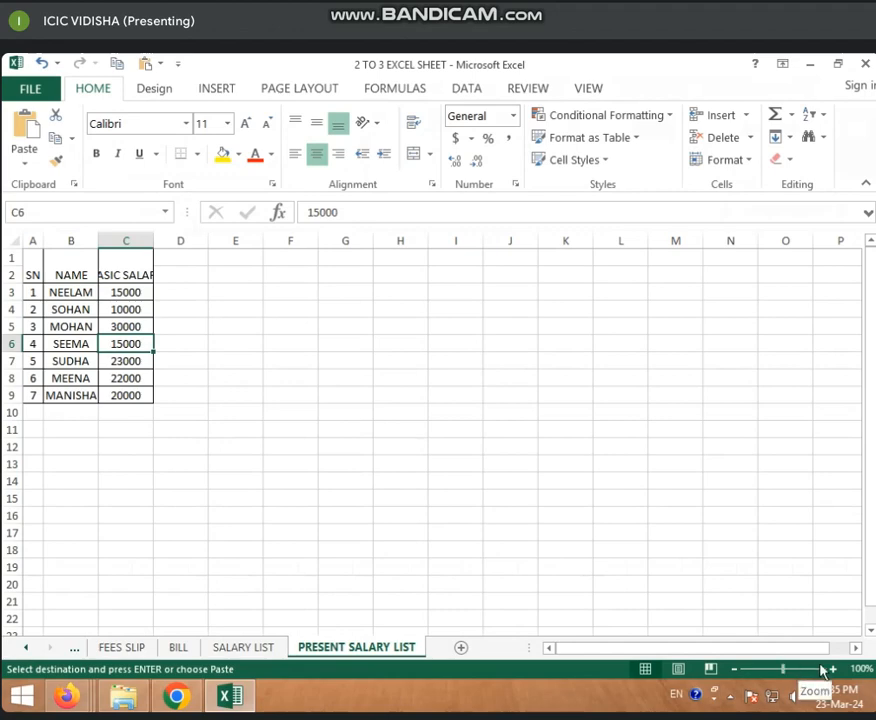
{"action": "left_click", "coordinate": [833, 669]}
{"action": "left_click", "coordinate": [833, 669]}
{"action": "left_click", "coordinate": [833, 669]}
{"action": "left_click", "coordinate": [833, 669]}
{"action": "left_click", "coordinate": [833, 669]}
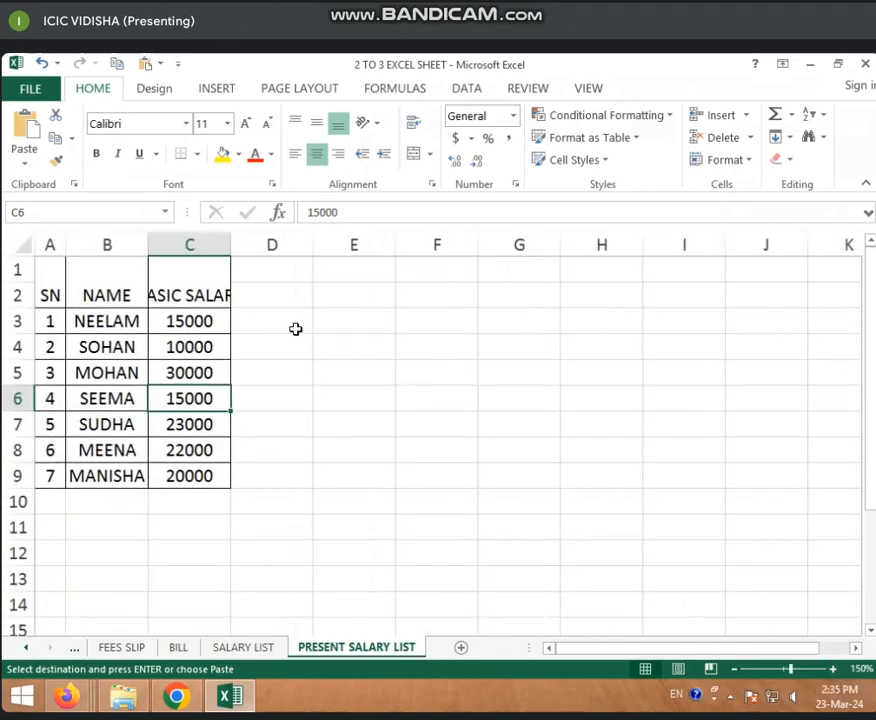
{"action": "left_click", "coordinate": [295, 325]}
{"action": "left_click", "coordinate": [203, 270]}
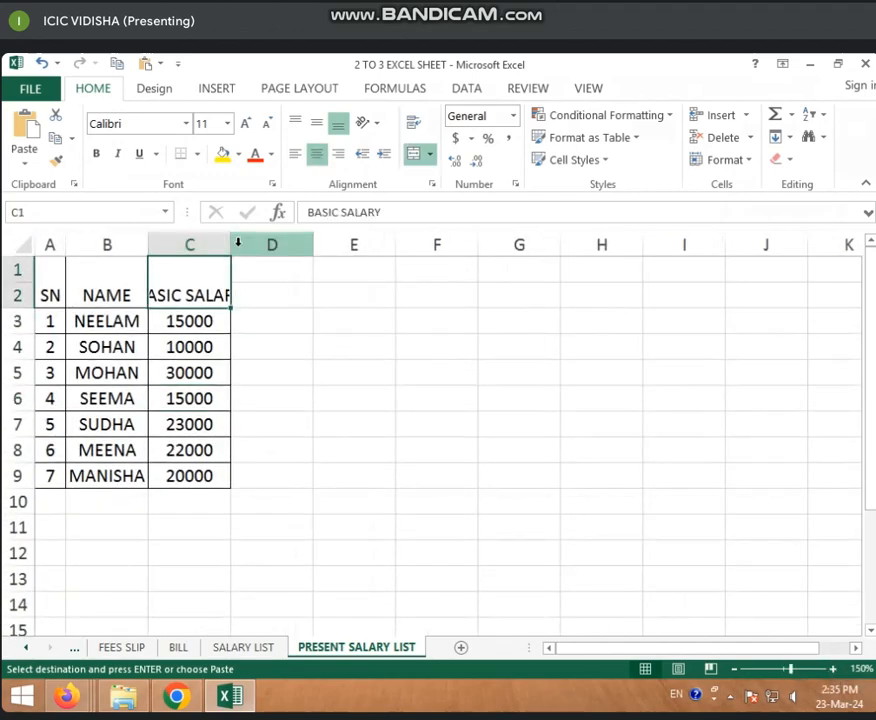
{"action": "double_click", "coordinate": [230, 245]}
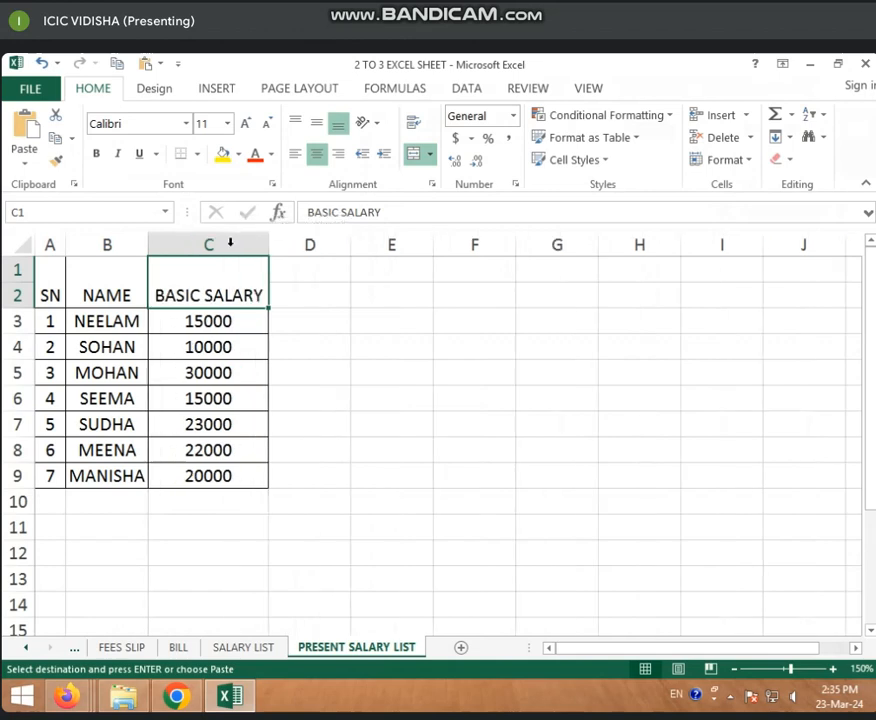
{"action": "left_click", "coordinate": [239, 245]}
- Review the LEAVE, ABSENT, WORK HOURS, per-hour and per-minute salary, and TOTAL LET columns in the SALARY LIST sheet
{"action": "left_click", "coordinate": [243, 647]}
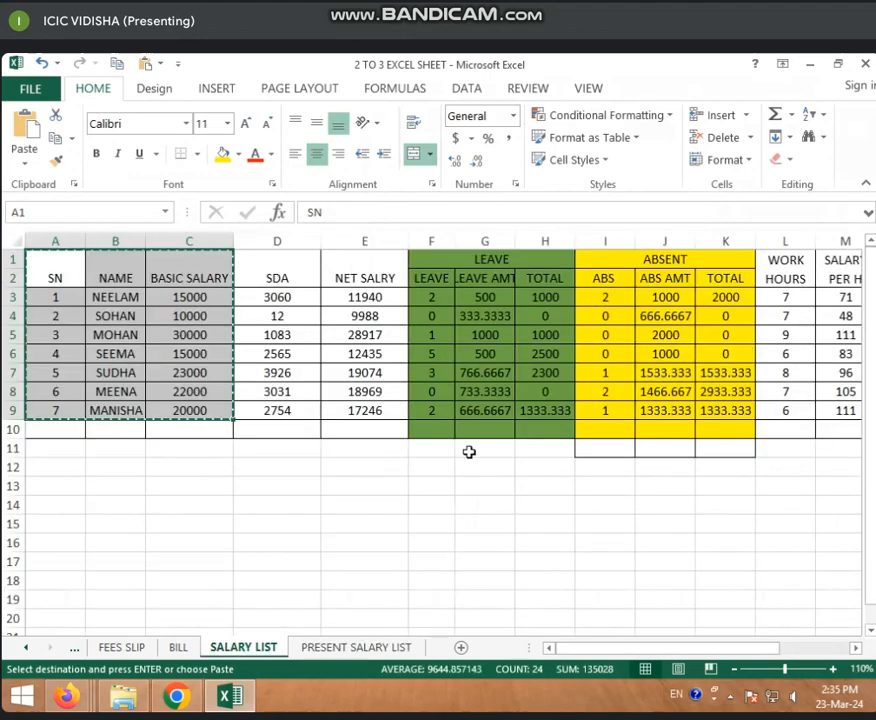
{"action": "left_click", "coordinate": [416, 355]}
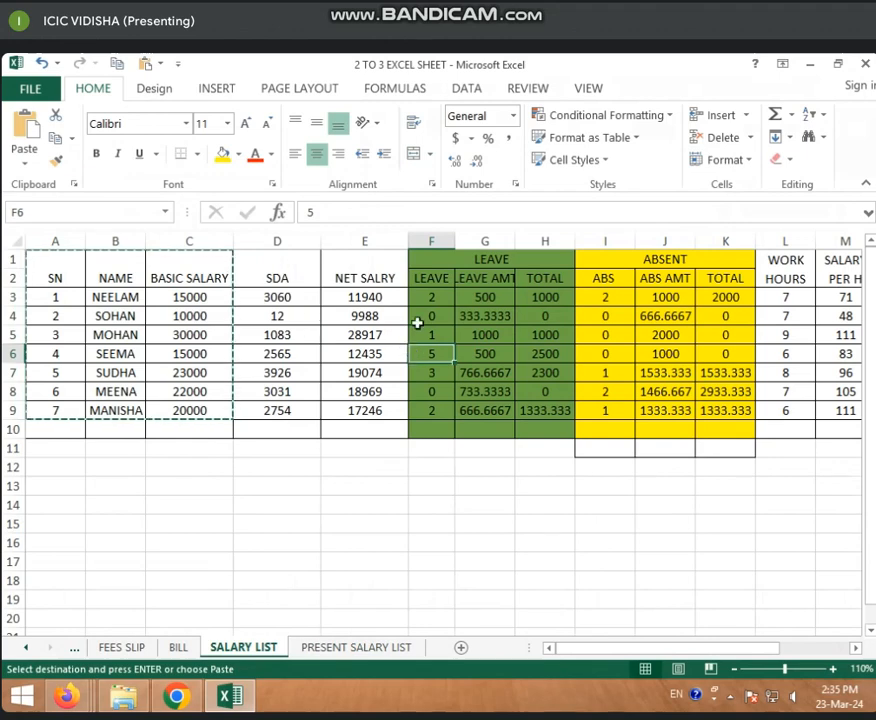
{"action": "left_click_drag", "start_coordinate": [420, 297], "coordinate": [413, 416]}
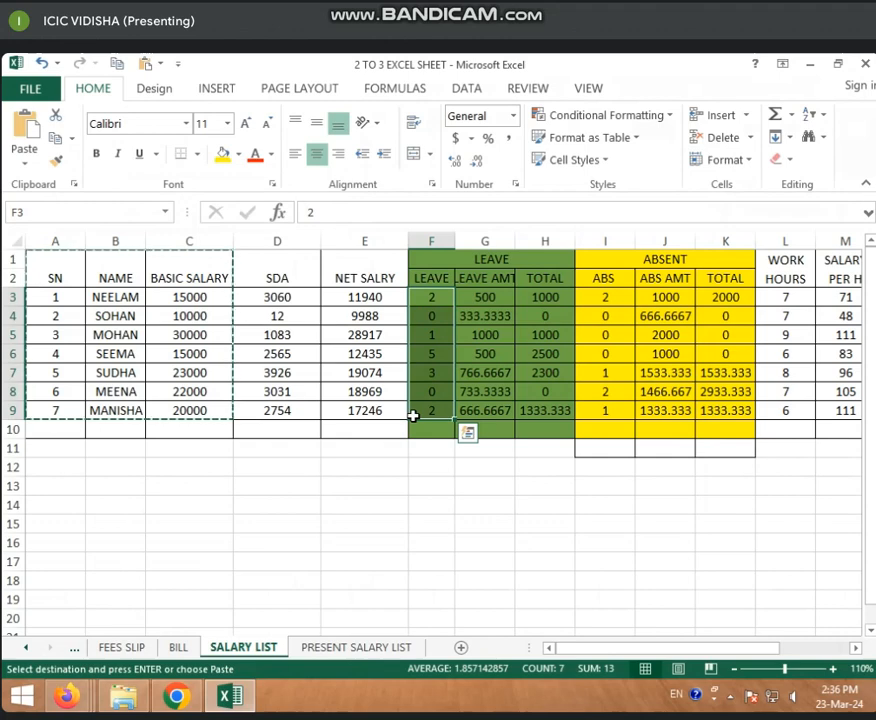
{"action": "left_click", "coordinate": [570, 391]}
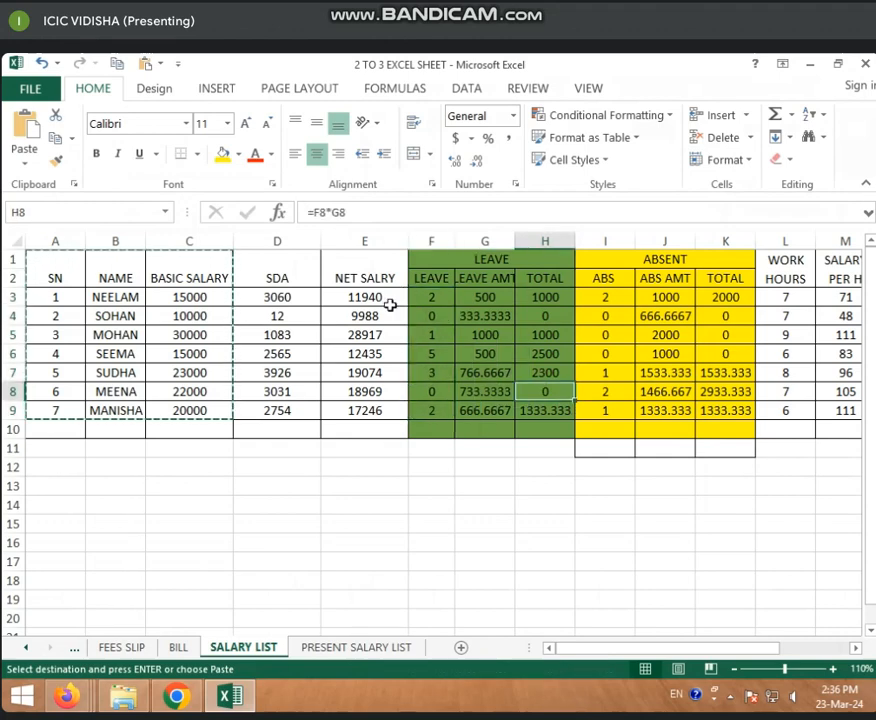
{"action": "left_click", "coordinate": [436, 294]}
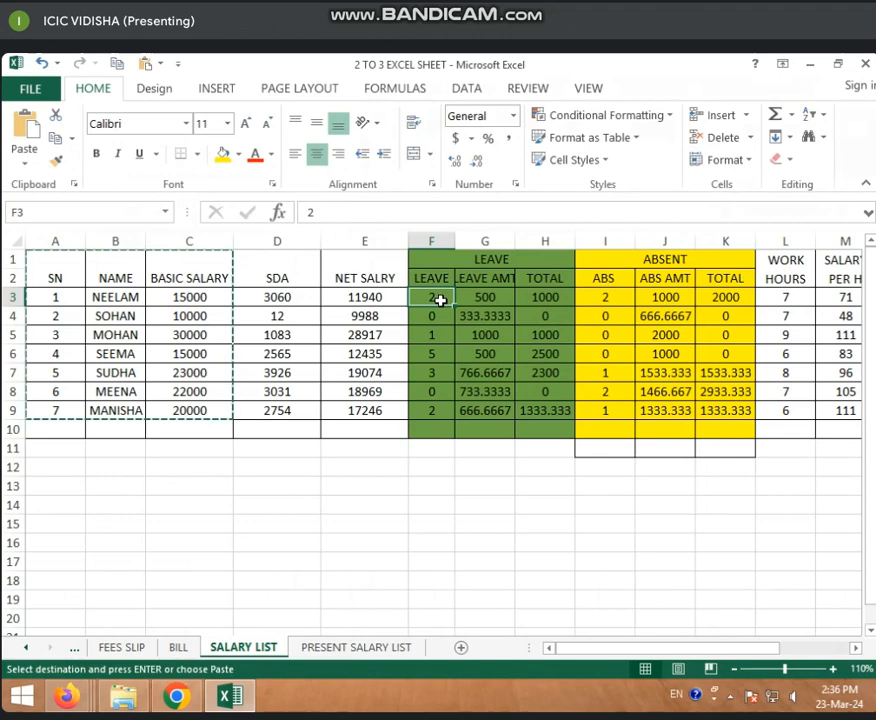
{"action": "left_click", "coordinate": [596, 297]}
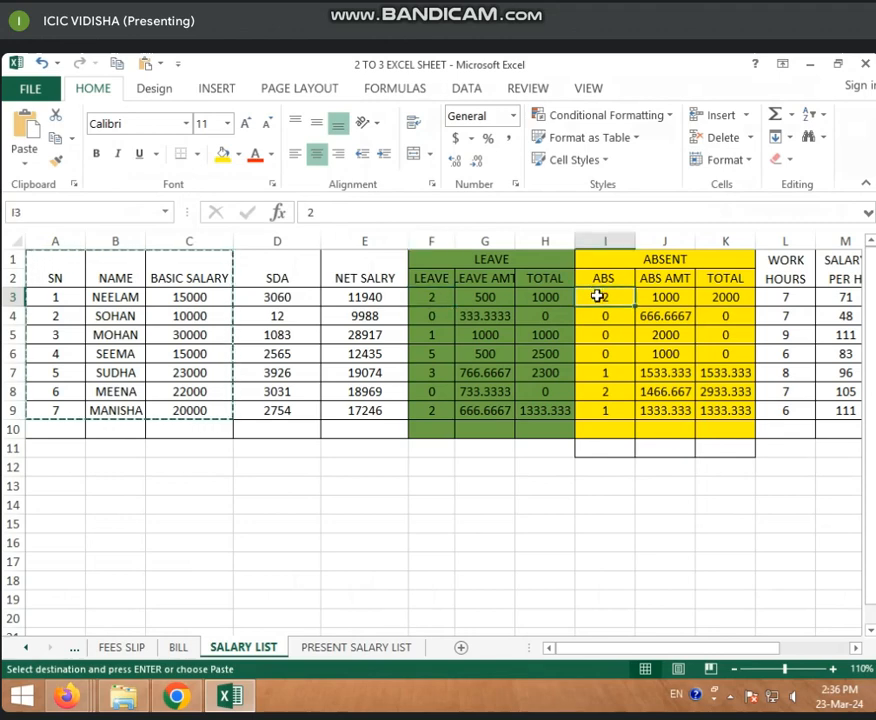
{"action": "key", "text": "Right"}
{"action": "key", "text": "Right"}
{"action": "key", "text": "Right"}
{"action": "key", "text": "Right"}
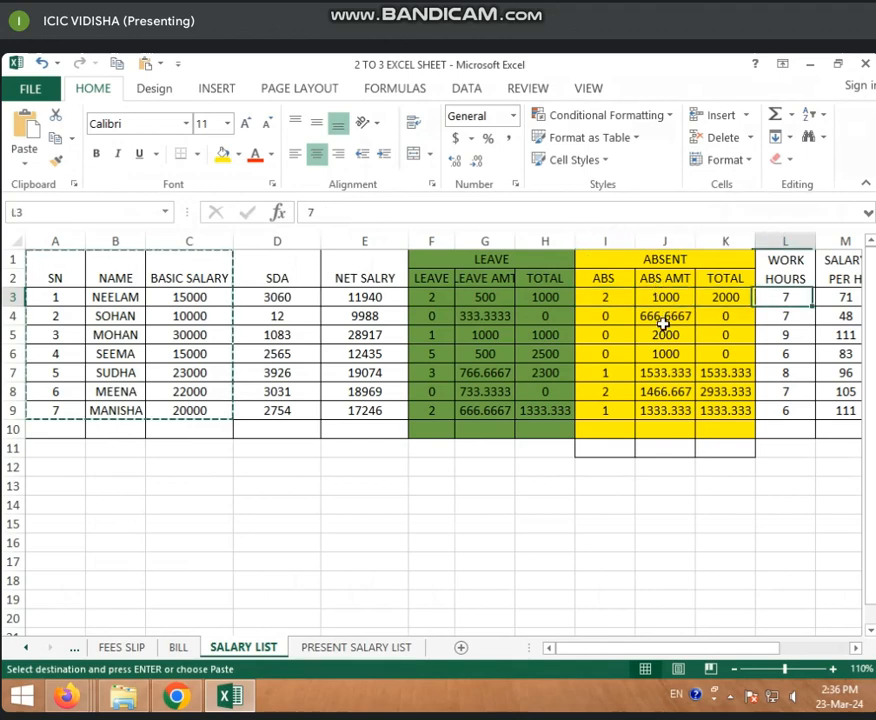
{"action": "key", "text": "Right"}
{"action": "key", "text": "Right"}
{"action": "key", "text": "Right"}
{"action": "key", "text": "Right"}
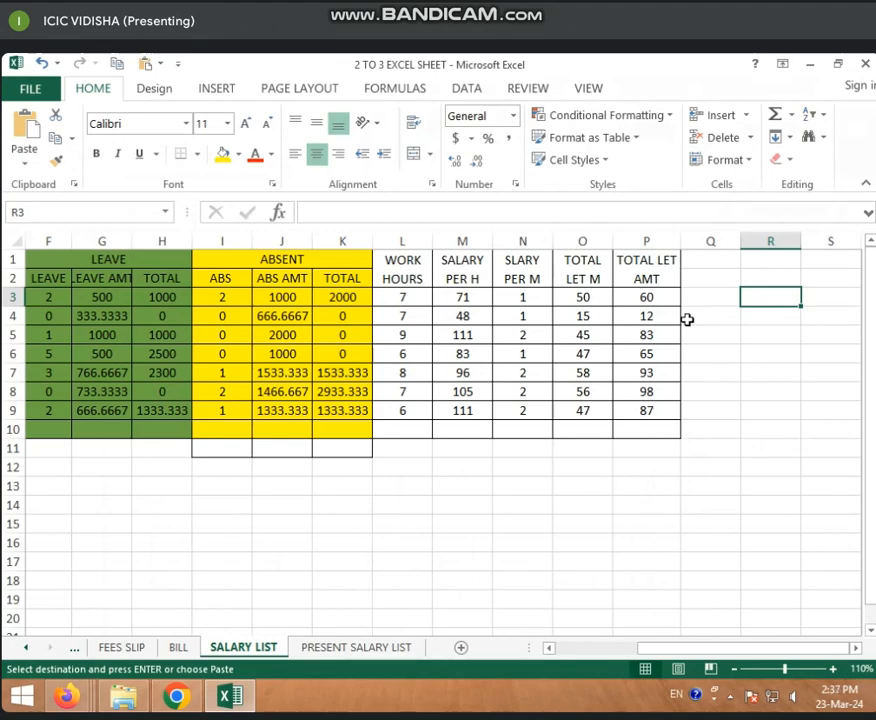
- Number the day headings 1 to 31 across D2:AH2 of PRESENT SALARY LIST by filling the series from 1 and 2
{"action": "left_click", "coordinate": [385, 650]}
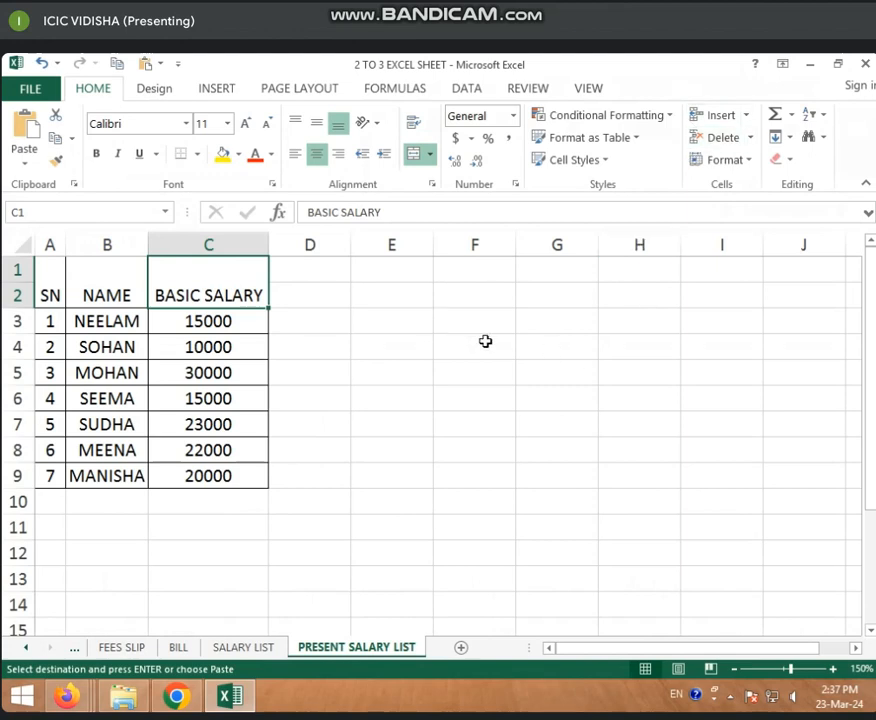
{"action": "left_click", "coordinate": [328, 289]}
{"action": "left_click_drag", "start_coordinate": [328, 278], "coordinate": [328, 289]}
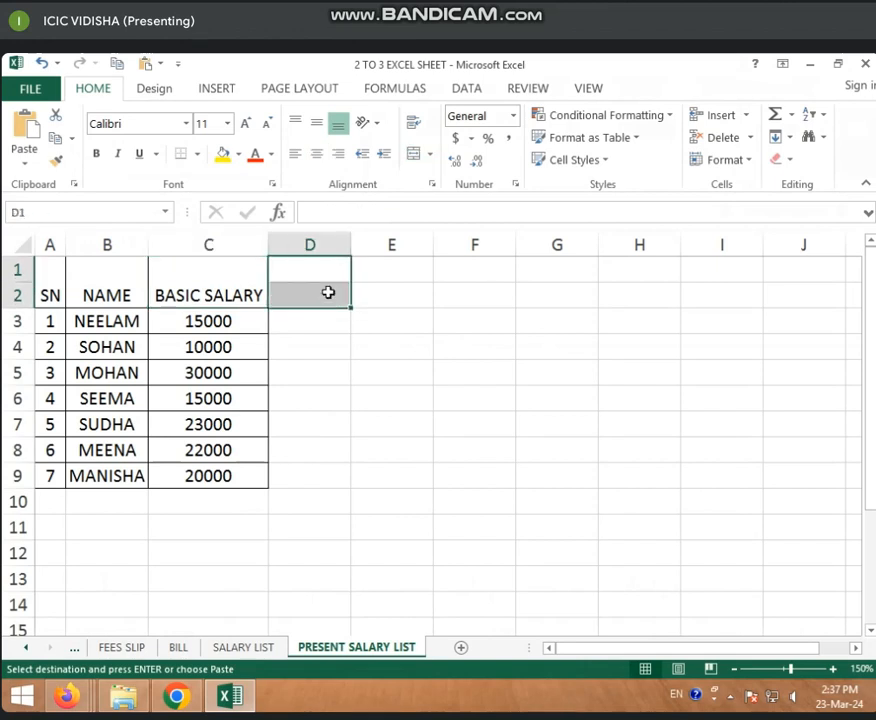
{"action": "left_click", "coordinate": [328, 297]}
{"action": "type", "text": "1"}
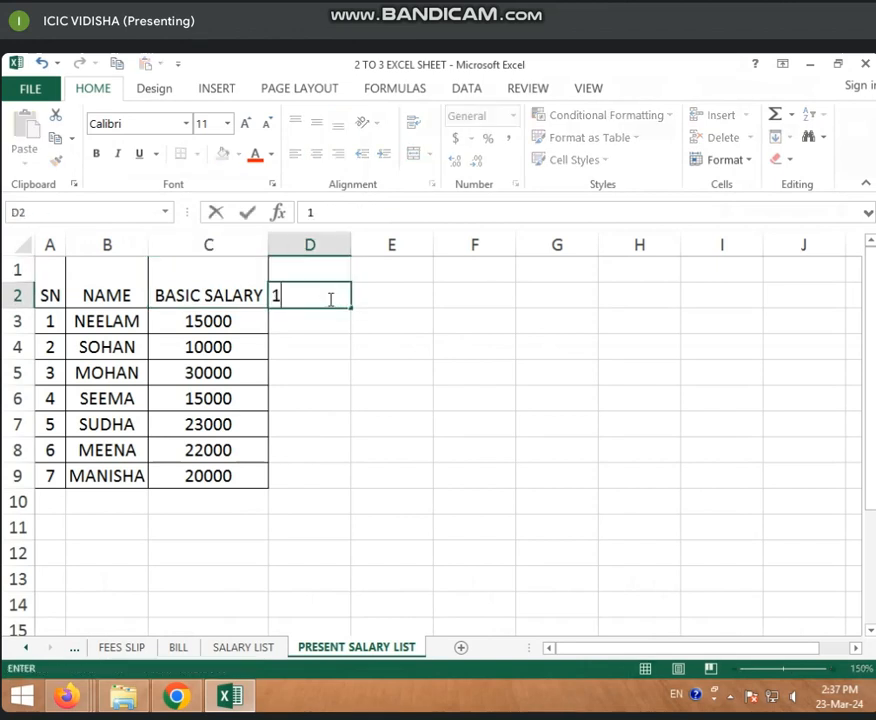
{"action": "left_click", "coordinate": [385, 306]}
{"action": "type", "text": "2"}
{"action": "left_click", "coordinate": [391, 338]}
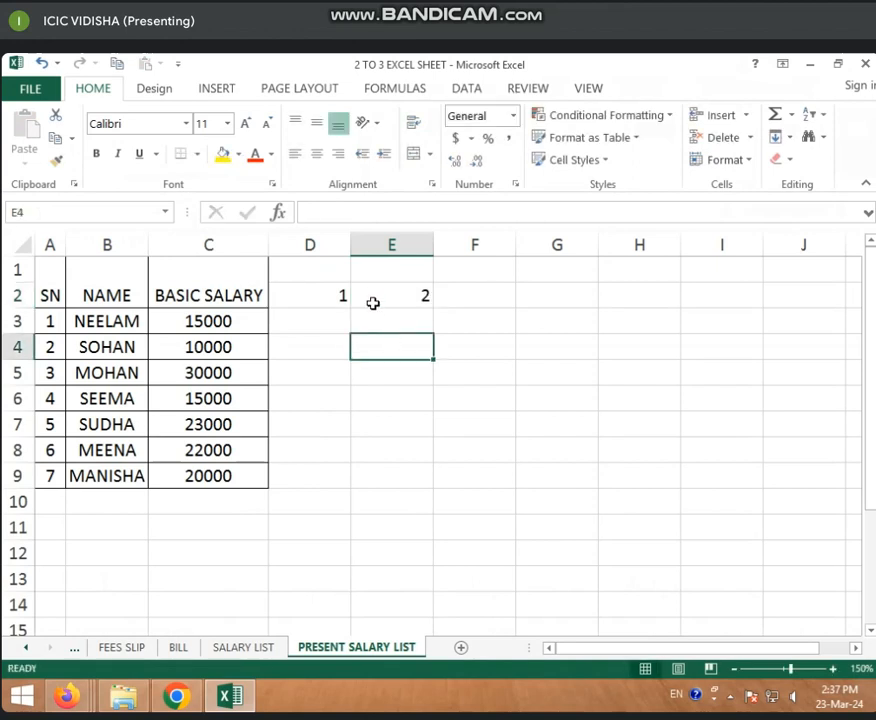
{"action": "left_click", "coordinate": [322, 297]}
{"action": "left_click_drag", "start_coordinate": [357, 301], "coordinate": [362, 301]}
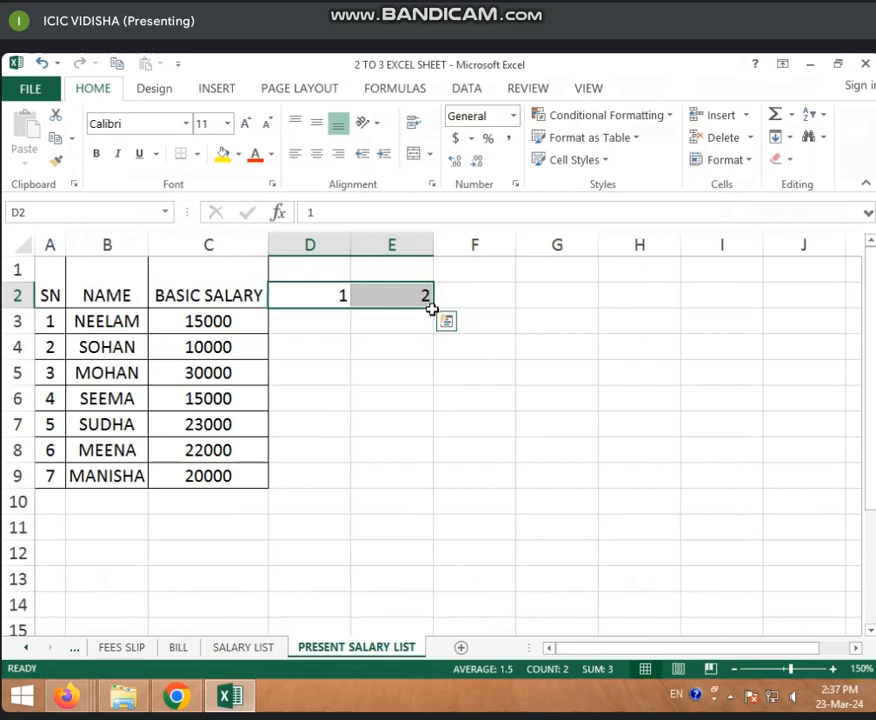
{"action": "left_click_drag", "start_coordinate": [433, 310], "coordinate": [790, 312]}
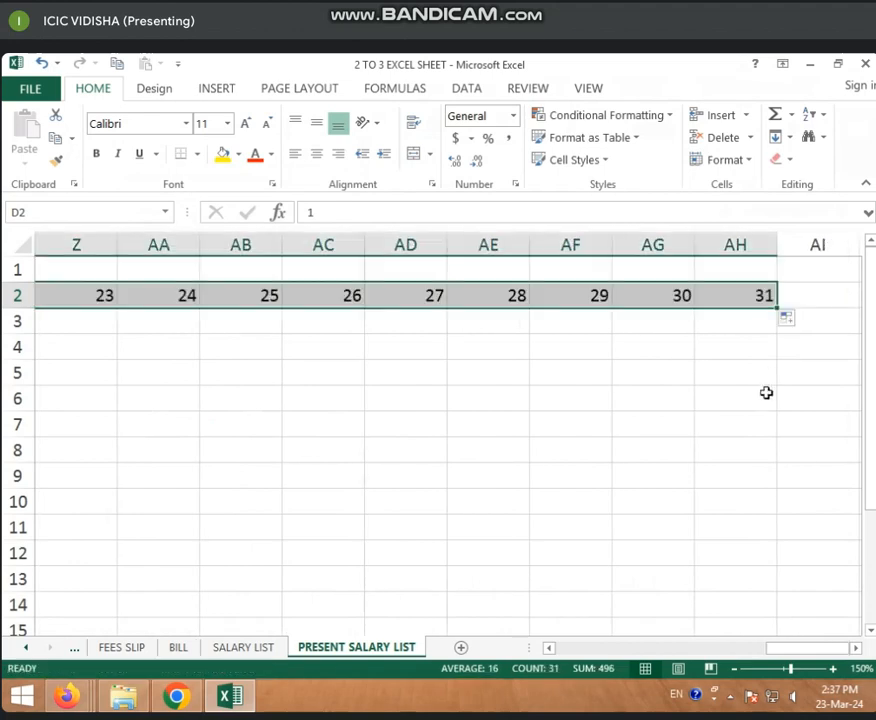
{"action": "left_click", "coordinate": [766, 393]}
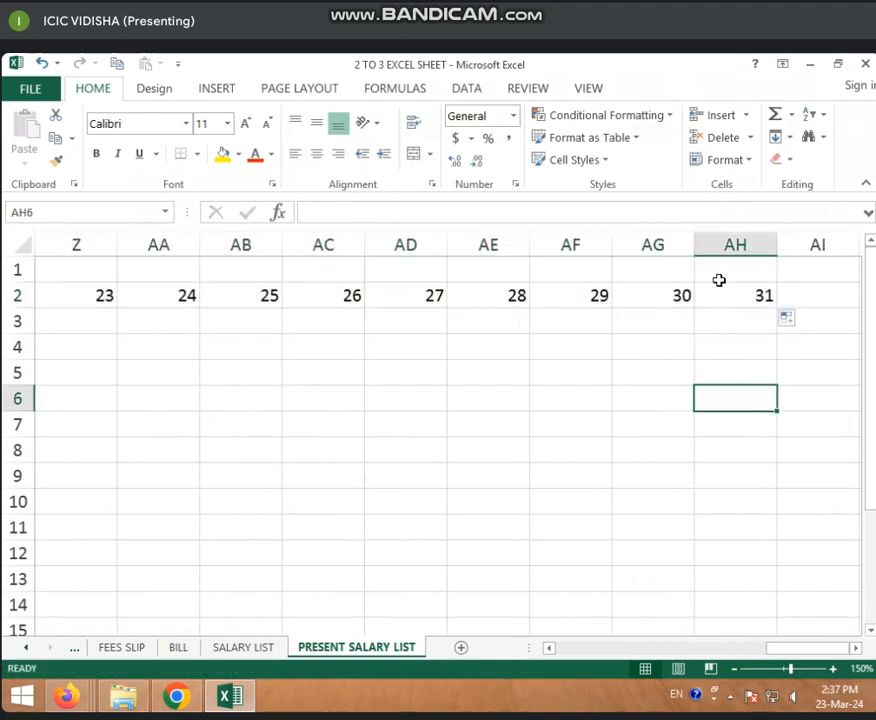
- Narrow all the day columns D to AH equally so they just fit their two-digit headings
{"action": "left_click", "coordinate": [747, 238]}
{"action": "left_click_drag", "start_coordinate": [747, 238], "coordinate": [73, 249]}
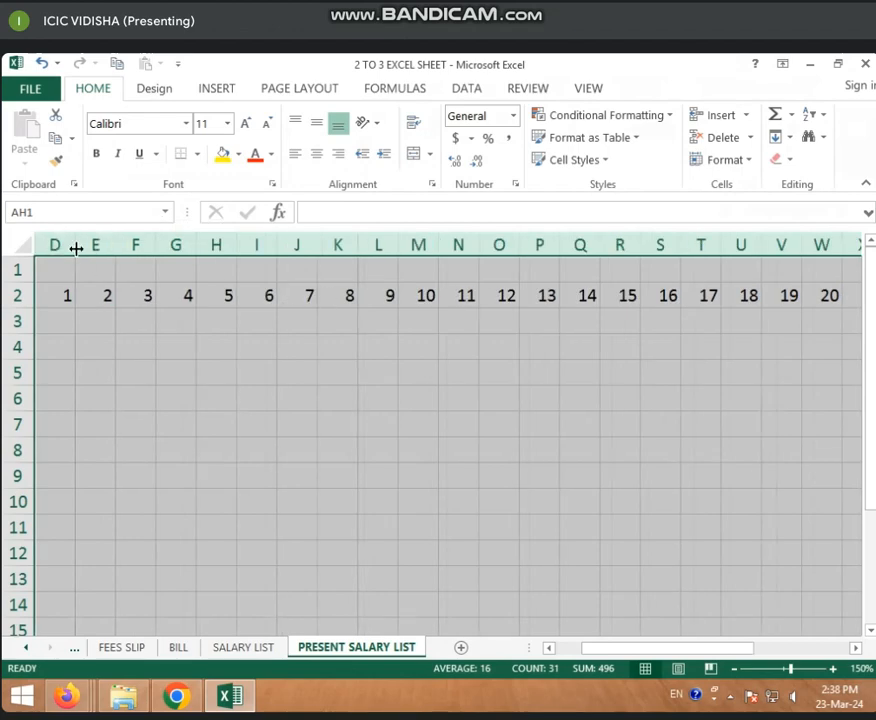
{"action": "left_click_drag", "start_coordinate": [75, 248], "coordinate": [65, 248]}
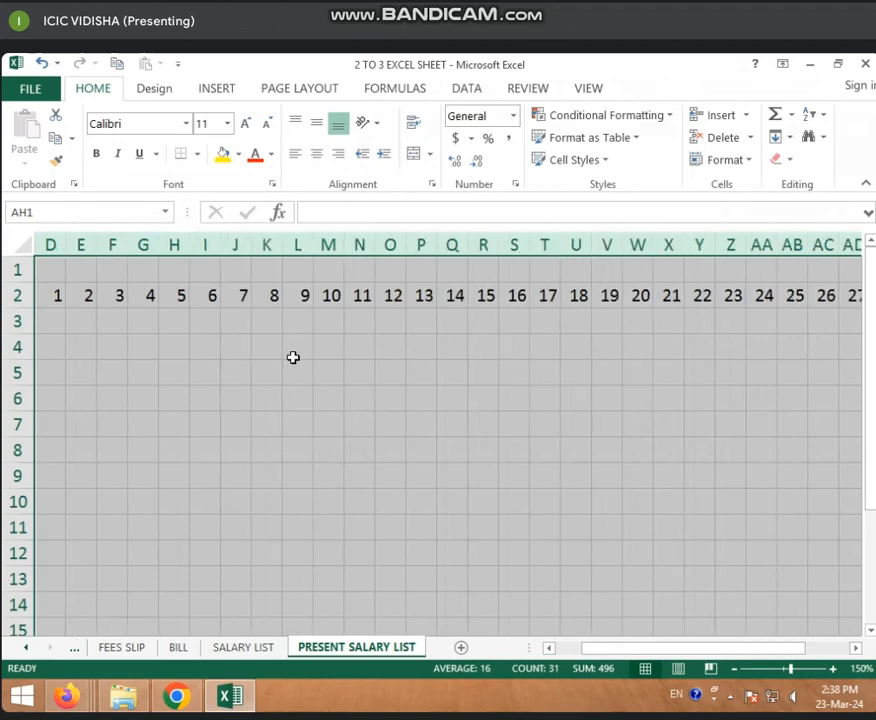
{"action": "left_click", "coordinate": [290, 354]}
- Enter 1 in D3 as the first employee's attendance for day 1
{"action": "key", "text": "Left"}
{"action": "key", "text": "Left"}
{"action": "key", "text": "Left"}
{"action": "key", "text": "Left"}
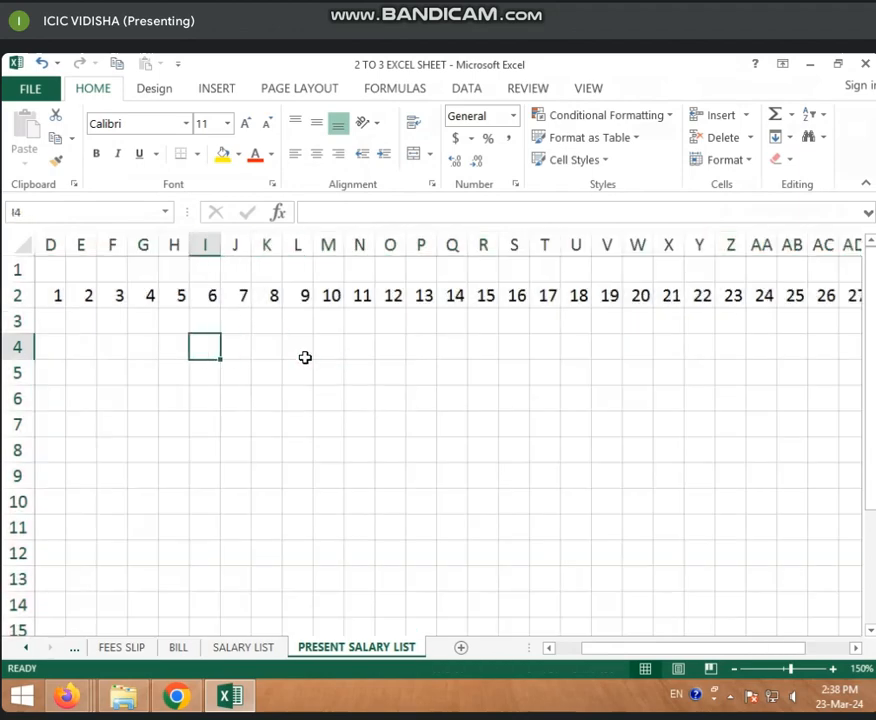
{"action": "key", "text": "Left"}
{"action": "key", "text": "Left"}
{"action": "key", "text": "Left"}
{"action": "key", "text": "Left"}
{"action": "key", "text": "Left"}
{"action": "key", "text": "Left"}
{"action": "key", "text": "Left"}
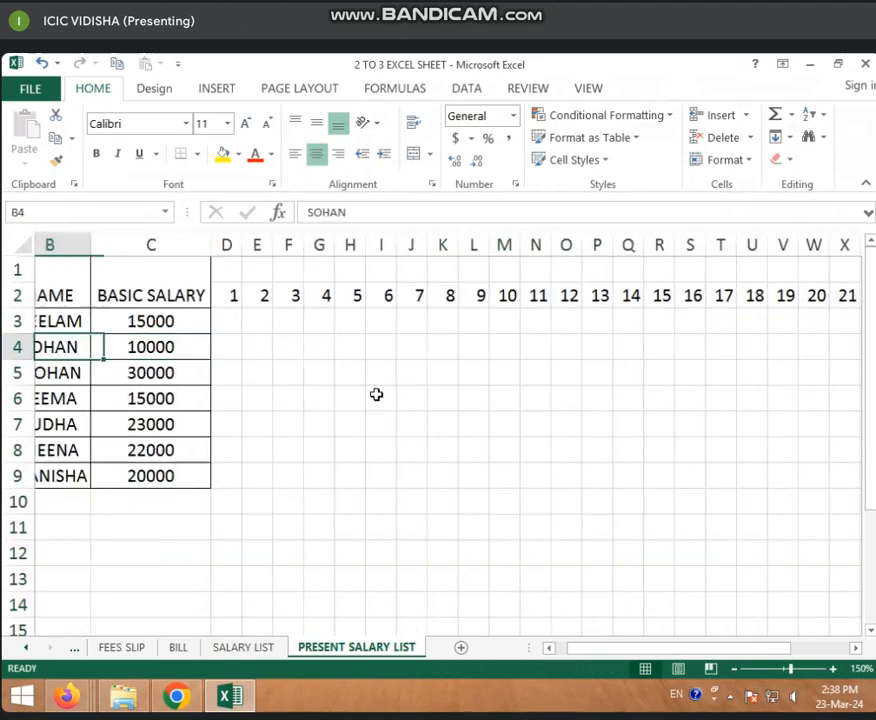
{"action": "left_click", "coordinate": [294, 326]}
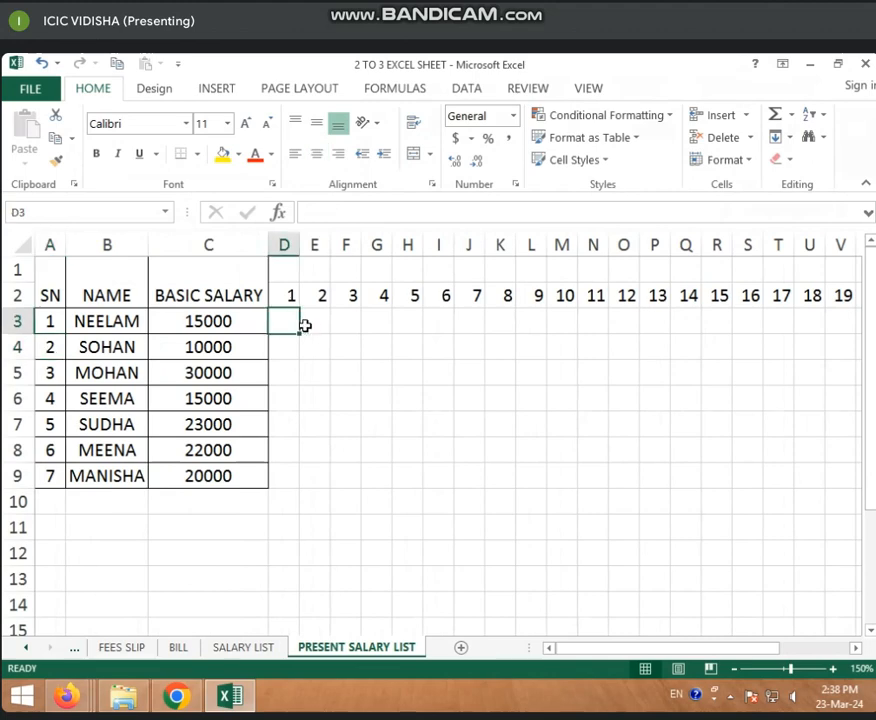
{"action": "type", "text": "1"}
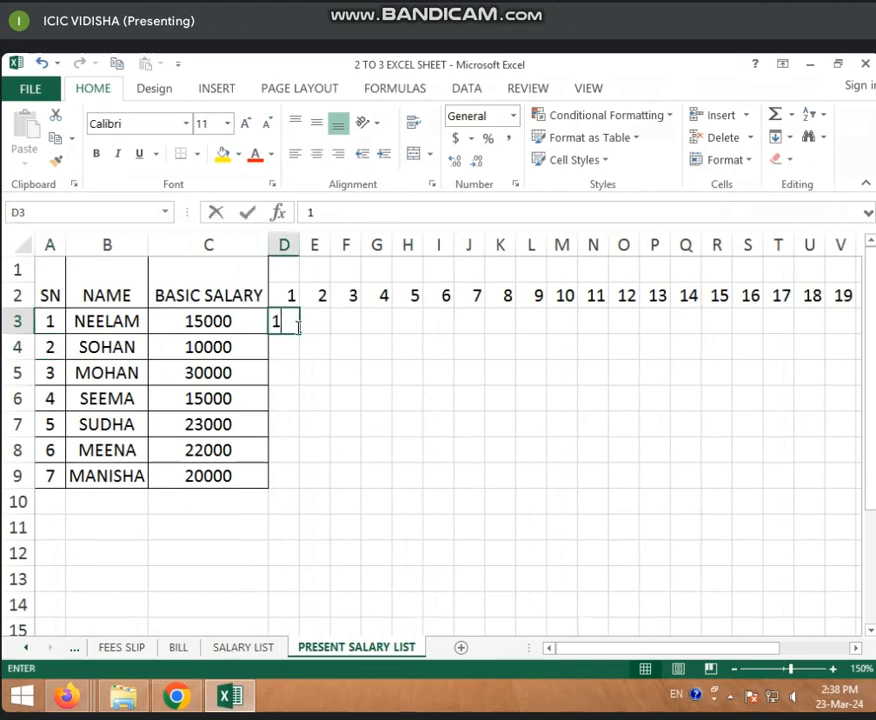
{"action": "left_click", "coordinate": [297, 354]}
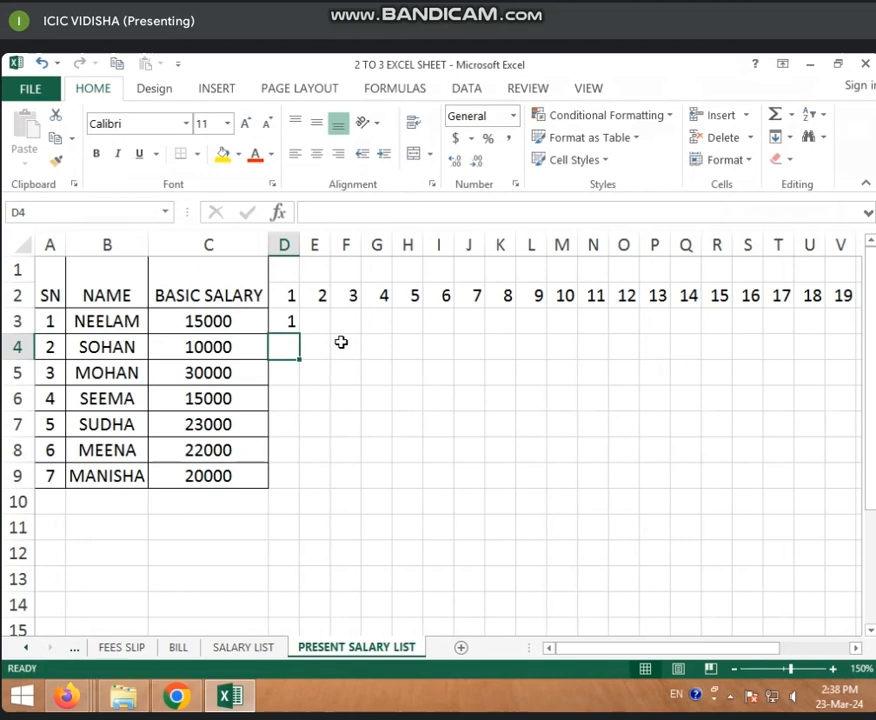
- Try L in D4 and -1 in D5 as alternative attendance marks
{"action": "type", "text": "L"}
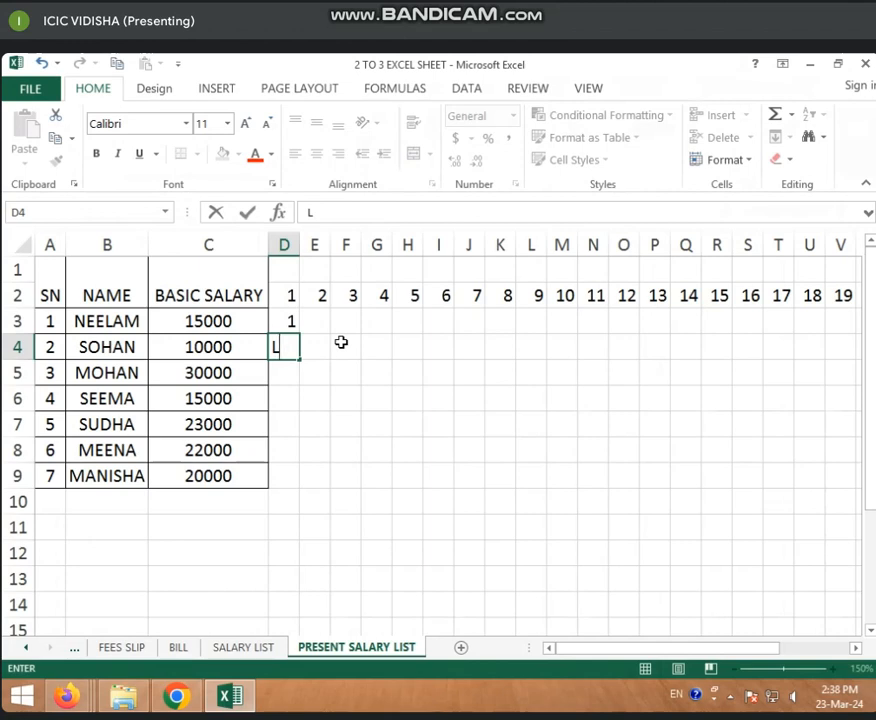
{"action": "key", "text": "BackSpace"}
{"action": "key", "text": "Return"}
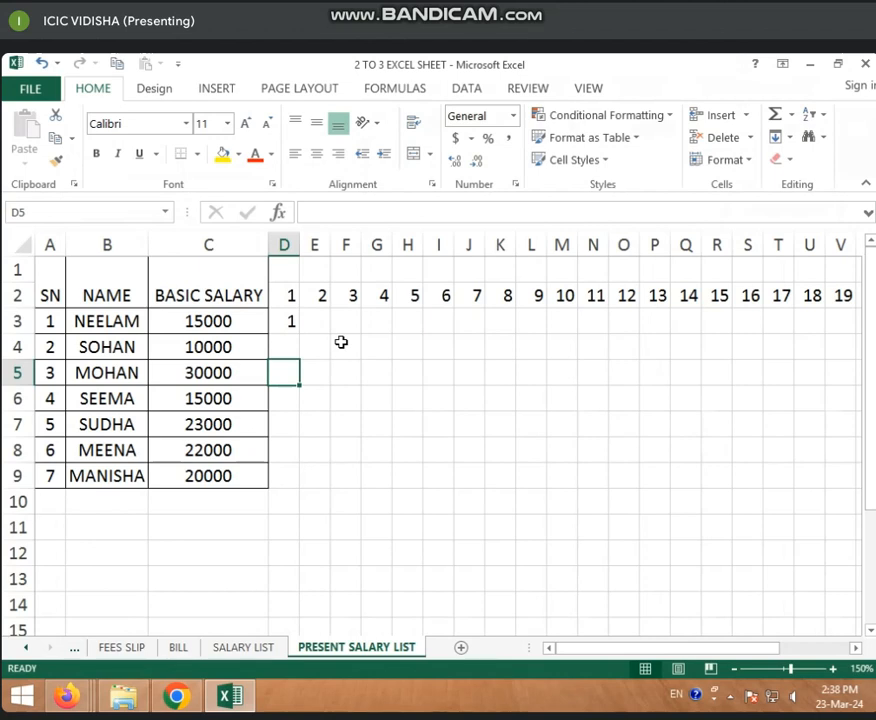
{"action": "type", "text": "-1"}
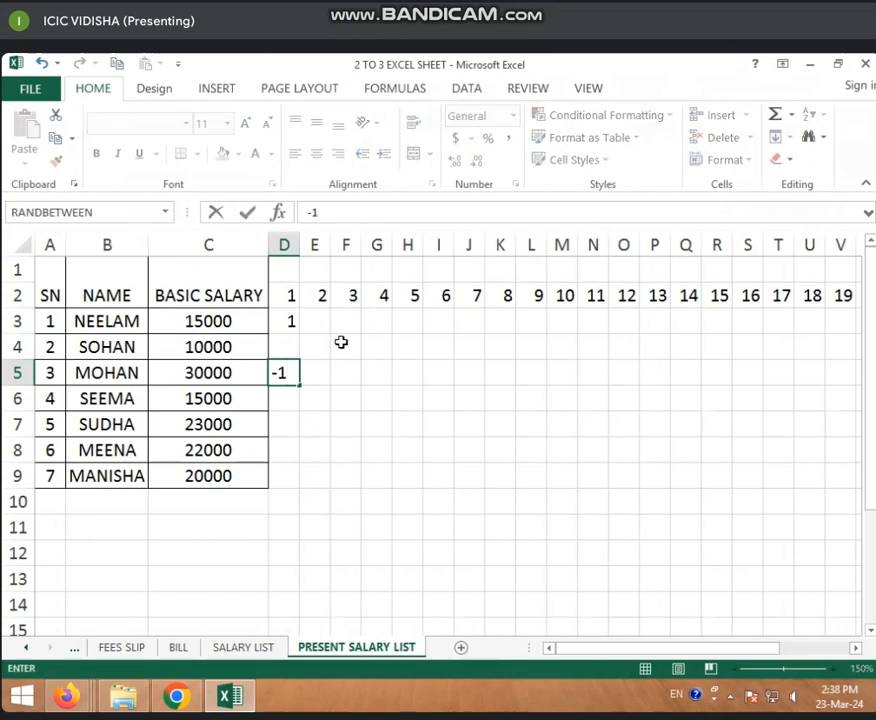
{"action": "left_click", "coordinate": [341, 342]}
{"action": "left_click", "coordinate": [284, 326]}
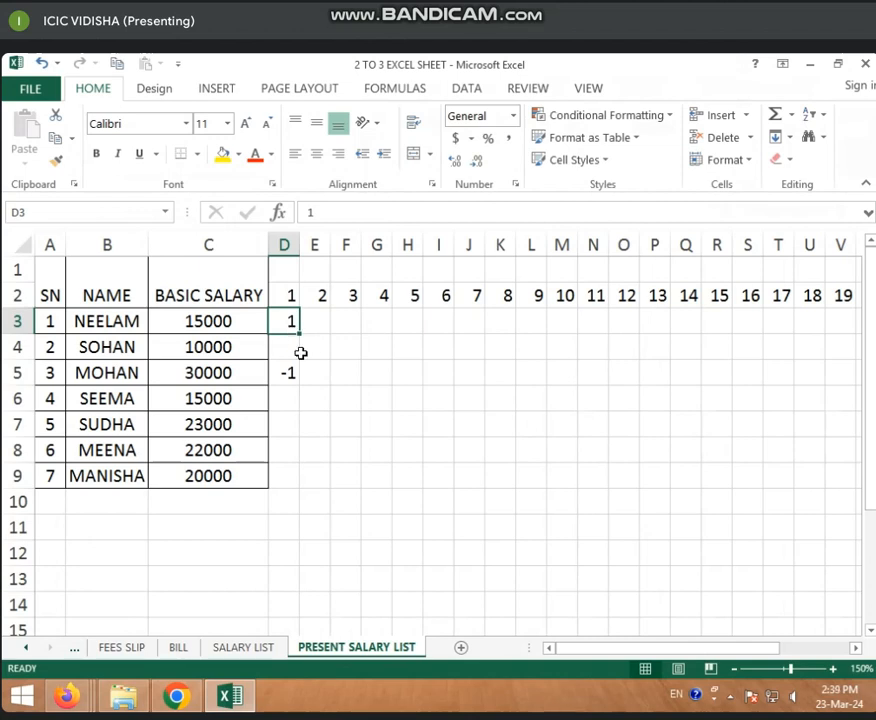
- Enter 1 in each cell of D4:D9 to mark the remaining employees' attendance for day 1
{"action": "left_click", "coordinate": [300, 353]}
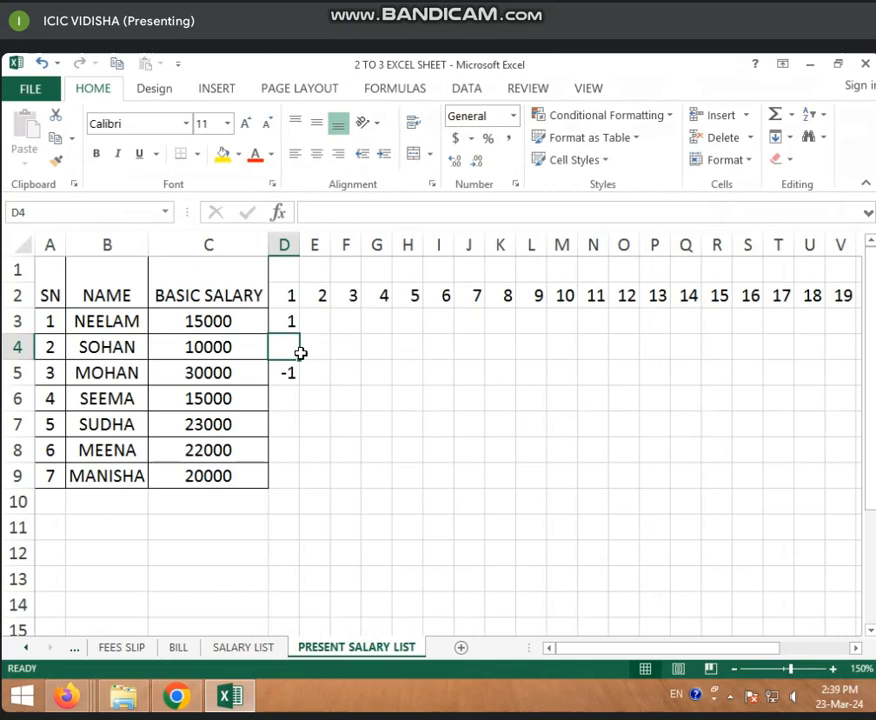
{"action": "type", "text": "1"}
{"action": "key", "text": "Return"}
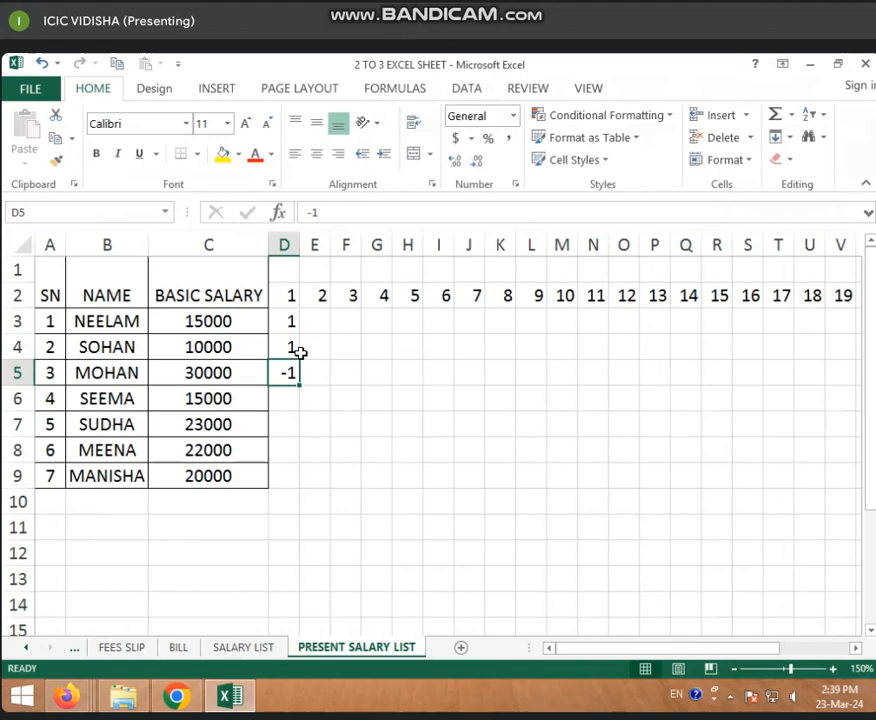
{"action": "type", "text": "1"}
{"action": "key", "text": "Return"}
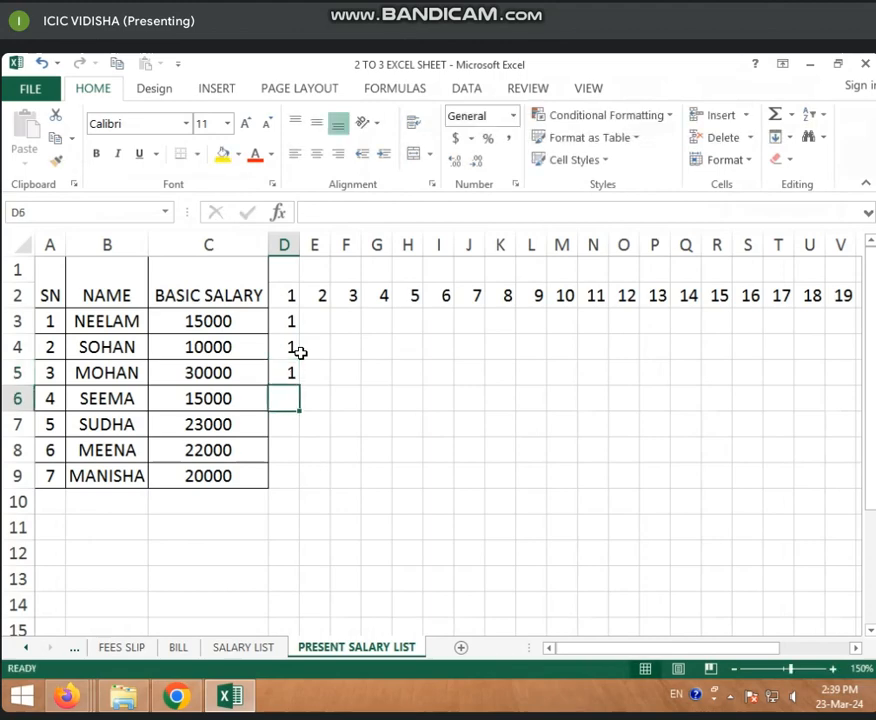
{"action": "type", "text": "1"}
{"action": "key", "text": "Return"}
{"action": "type", "text": "1"}
{"action": "key", "text": "Return"}
{"action": "type", "text": "1"}
{"action": "key", "text": "Return"}
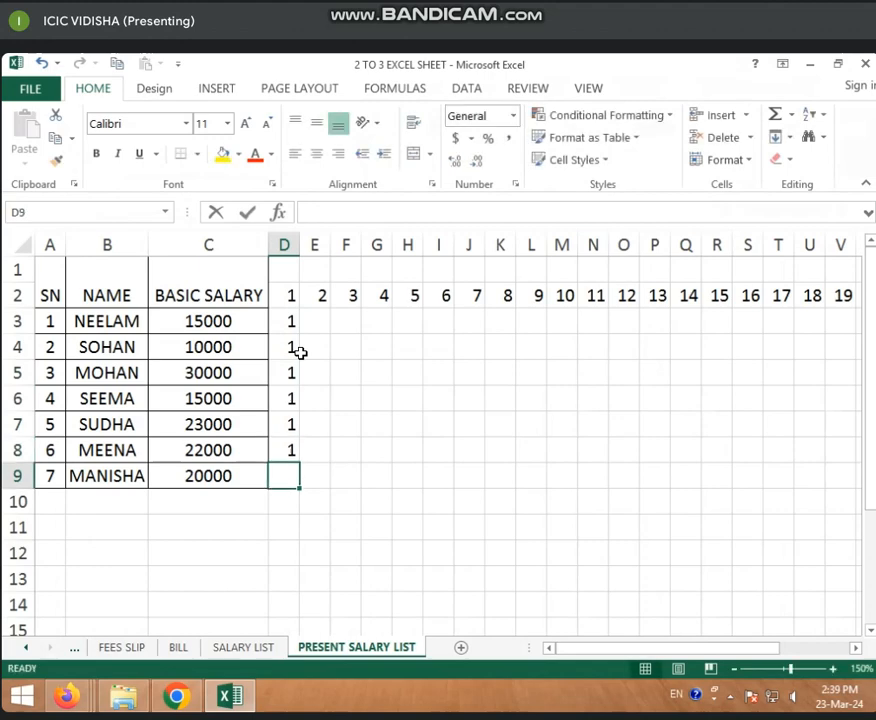
{"action": "type", "text": "1"}
{"action": "key", "text": "Return"}
{"action": "key", "text": "Right"}
{"action": "key", "text": "Up"}
{"action": "key", "text": "Up"}
{"action": "key", "text": "Up"}
{"action": "key", "text": "Up"}
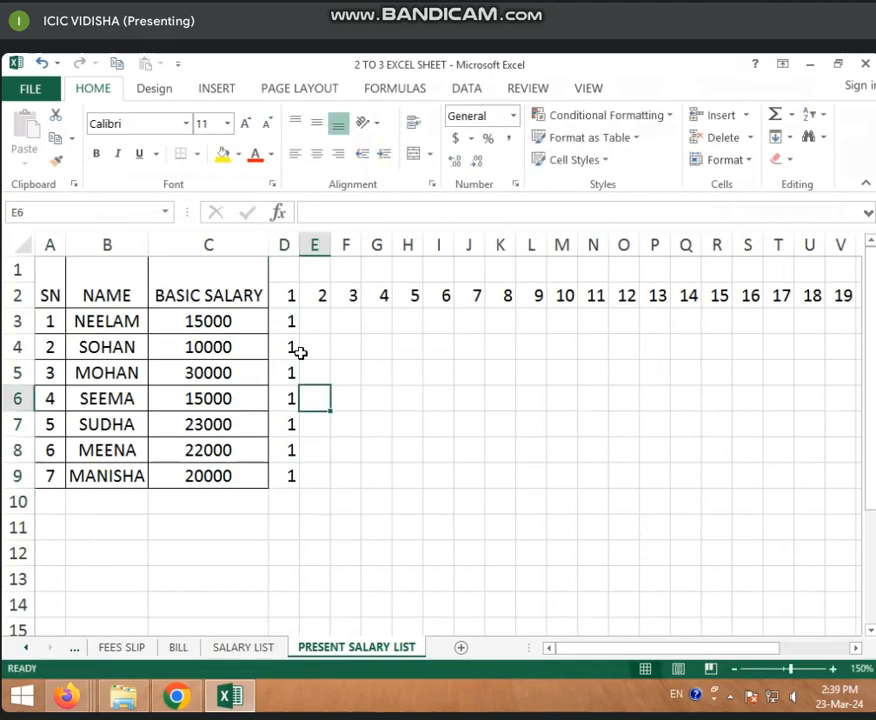
- Fill the day 1 attendance marks in D3:D9 across all the day columns through AH9
{"action": "key", "text": "Up"}
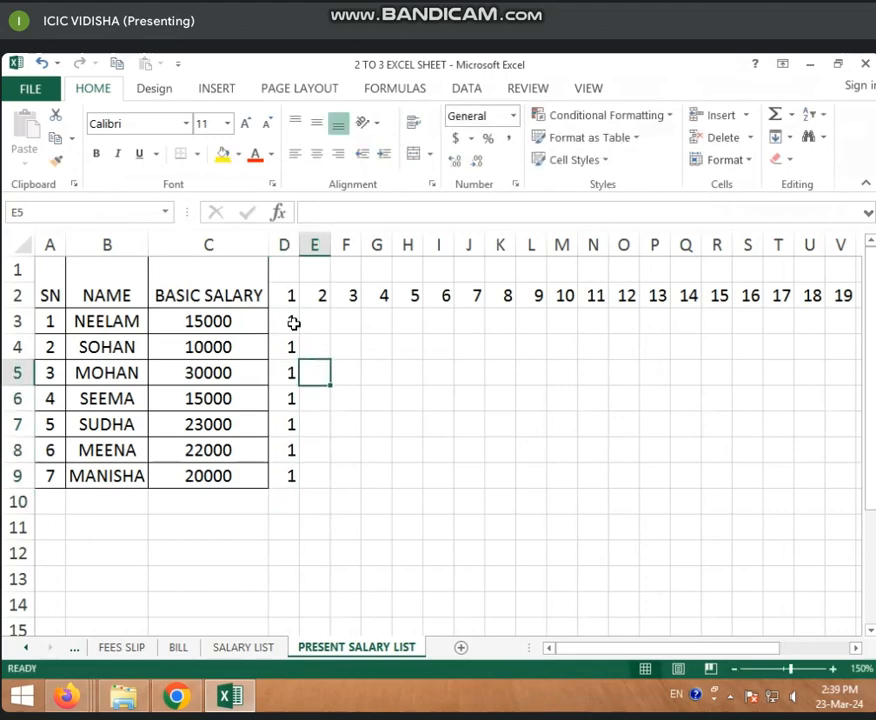
{"action": "left_click", "coordinate": [293, 323]}
{"action": "left_click_drag", "start_coordinate": [299, 333], "coordinate": [778, 488]}
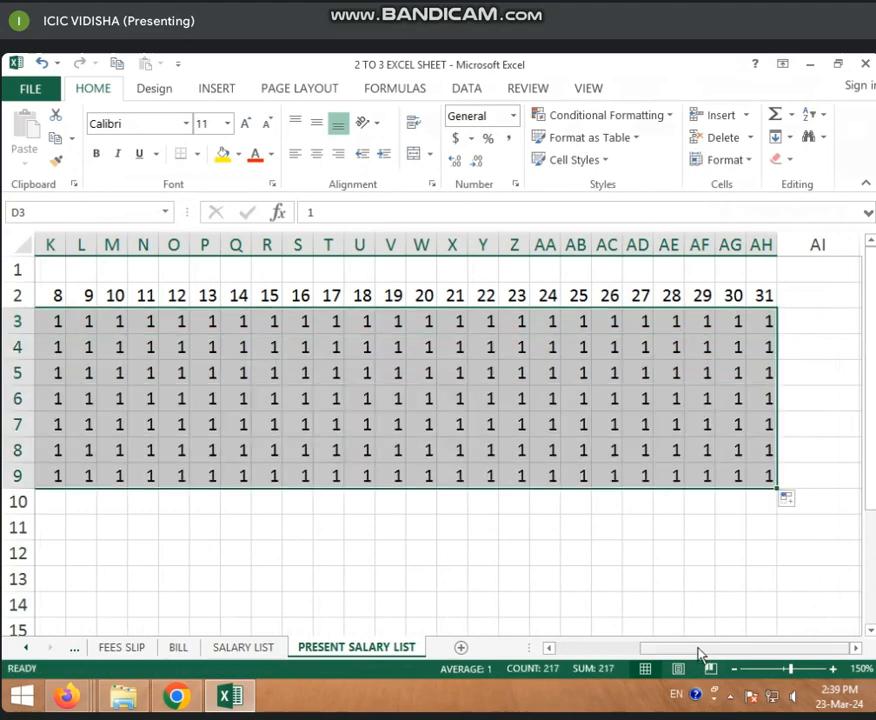
{"action": "left_click_drag", "start_coordinate": [698, 648], "coordinate": [612, 648]}
{"action": "left_click", "coordinate": [588, 508]}
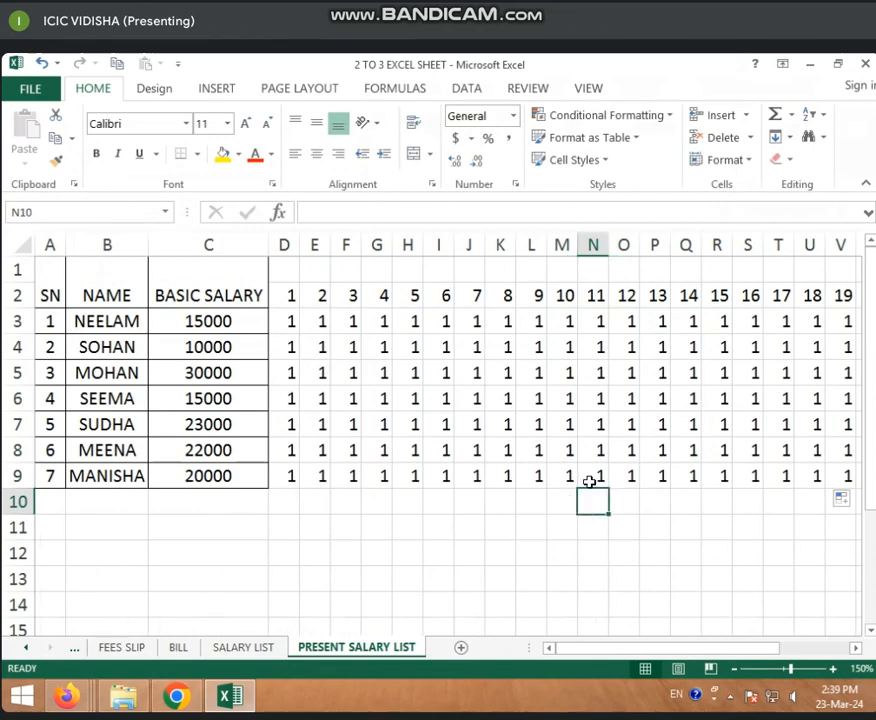
- Apply All Borders to the attendance grid D1:AH9, including the day headings
{"action": "left_click_drag", "start_coordinate": [284, 278], "coordinate": [676, 476]}
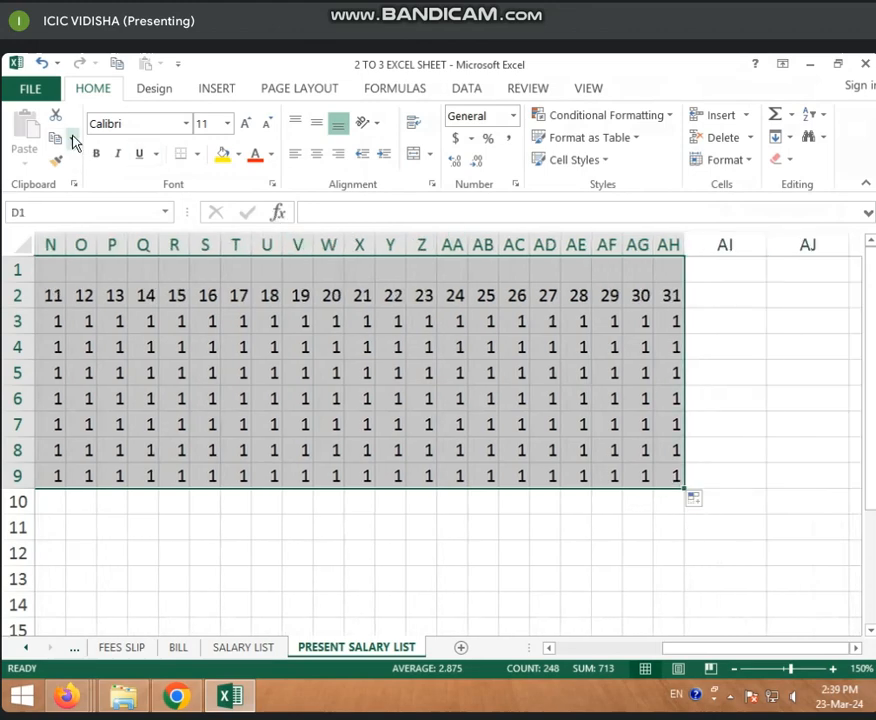
{"action": "left_click", "coordinate": [197, 154]}
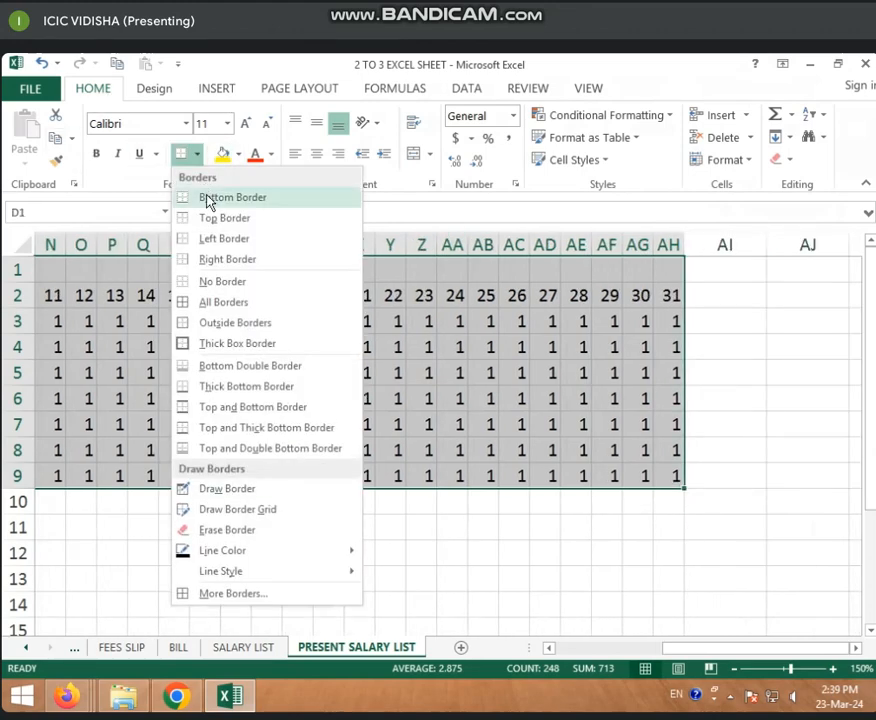
{"action": "left_click", "coordinate": [221, 302]}
{"action": "left_click", "coordinate": [616, 318]}
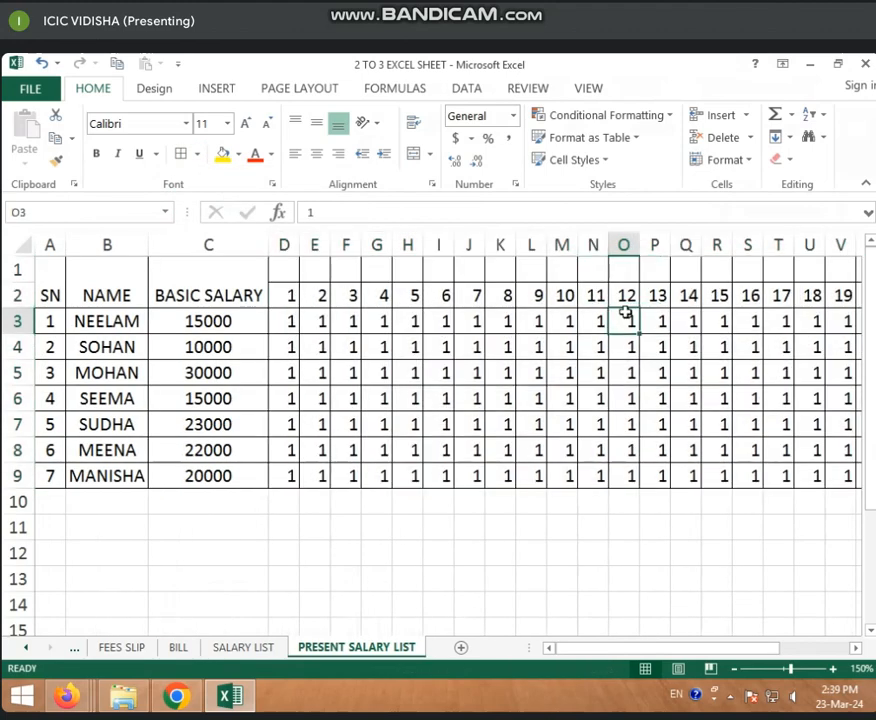
- Review the first employee's attendance row through day 31 and return to the serial number in A3
{"action": "key", "text": "Right"}
{"action": "left_click", "coordinate": [719, 318]}
{"action": "key", "text": "Right"}
{"action": "key", "text": "Right"}
{"action": "key", "text": "Right"}
{"action": "key", "text": "Right"}
{"action": "key", "text": "Right"}
{"action": "key", "text": "Right"}
{"action": "key", "text": "Right"}
{"action": "key", "text": "Right"}
{"action": "key", "text": "Right"}
{"action": "key", "text": "Right"}
{"action": "key", "text": "Right"}
{"action": "key", "text": "Right"}
{"action": "key", "text": "Right"}
{"action": "key", "text": "Right"}
{"action": "key", "text": "Right"}
{"action": "key", "text": "Right"}
{"action": "key", "text": "Right"}
{"action": "key", "text": "Right"}
{"action": "key", "text": "Right"}
{"action": "key", "text": "Right"}
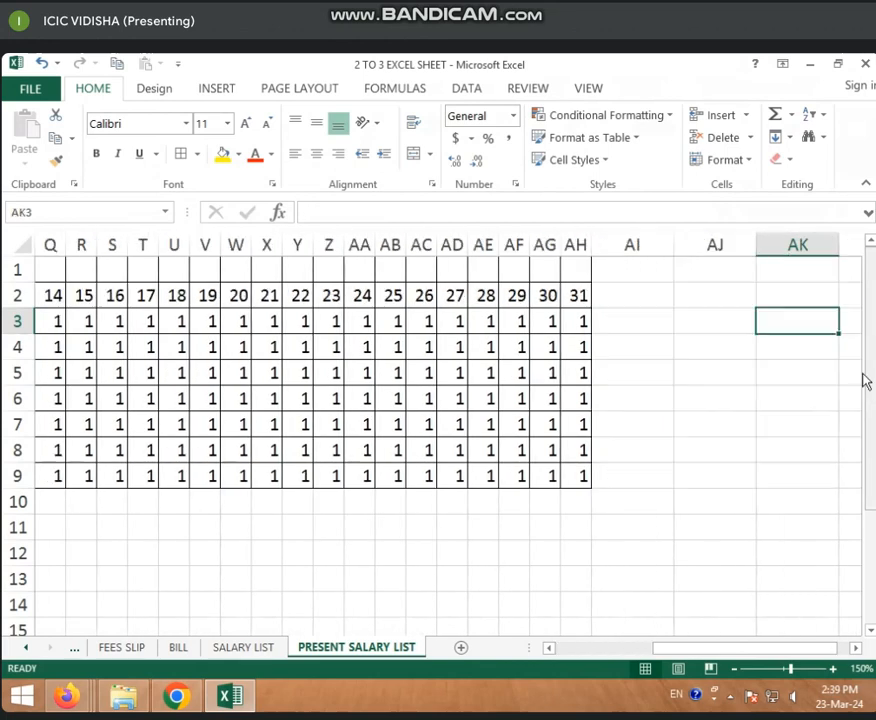
{"action": "left_click", "coordinate": [602, 291]}
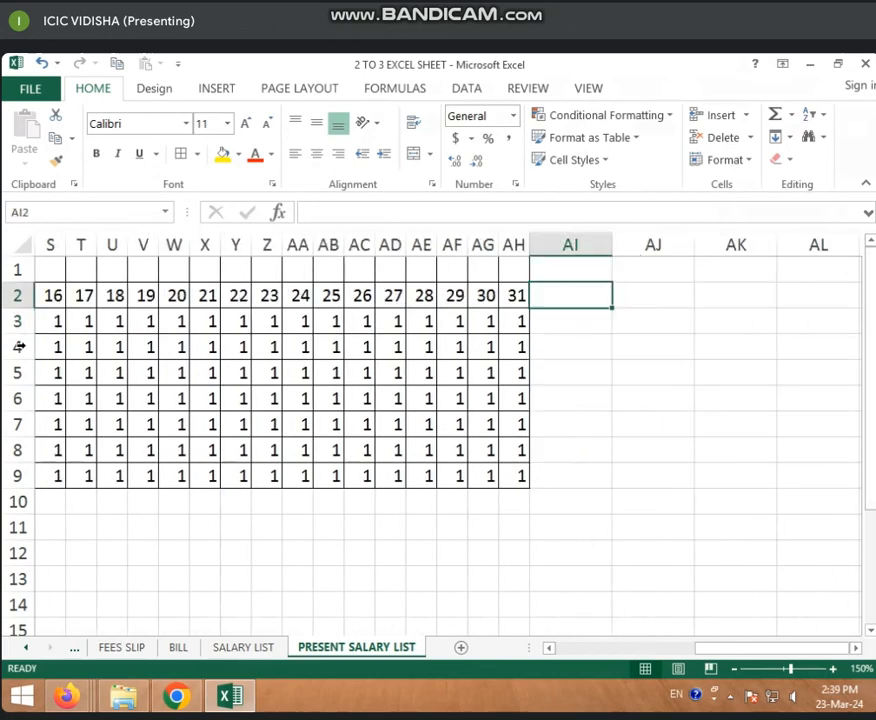
{"action": "left_click", "coordinate": [567, 315]}
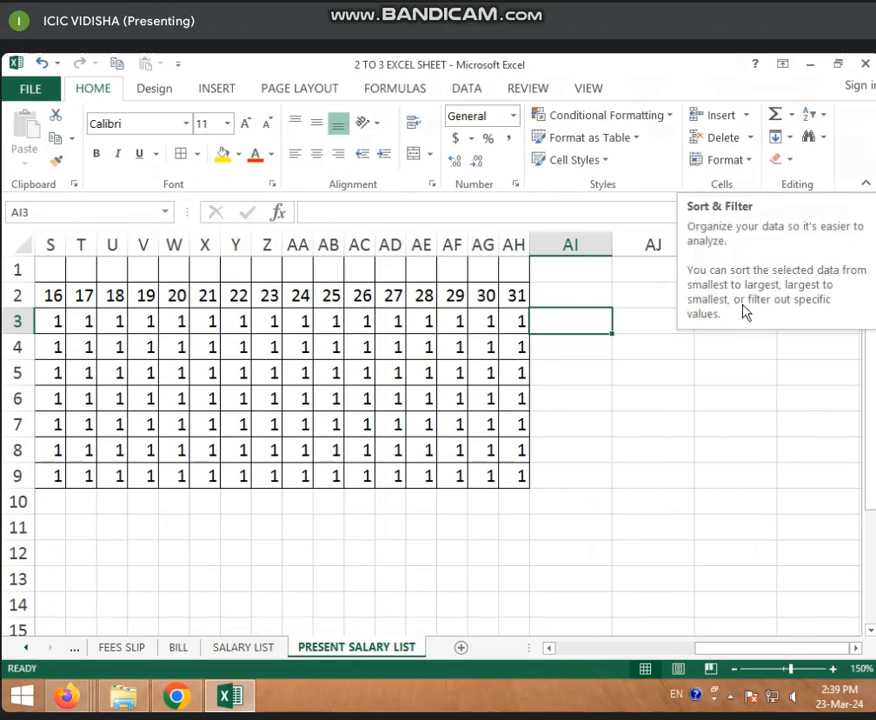
{"action": "key", "text": "Left"}
{"action": "key", "text": "Left"}
{"action": "key", "text": "Left"}
{"action": "key", "text": "Left"}
{"action": "key", "text": "Left"}
{"action": "key", "text": "Left"}
{"action": "key", "text": "Left"}
{"action": "key", "text": "Left"}
{"action": "key", "text": "Left"}
{"action": "key", "text": "Left"}
{"action": "key", "text": "Left"}
{"action": "key", "text": "Left"}
{"action": "key", "text": "Left"}
{"action": "key", "text": "Left"}
{"action": "key", "text": "Left"}
{"action": "key", "text": "Left"}
{"action": "key", "text": "Left"}
{"action": "key", "text": "Left"}
{"action": "key", "text": "Left"}
{"action": "key", "text": "Left"}
{"action": "key", "text": "Left"}
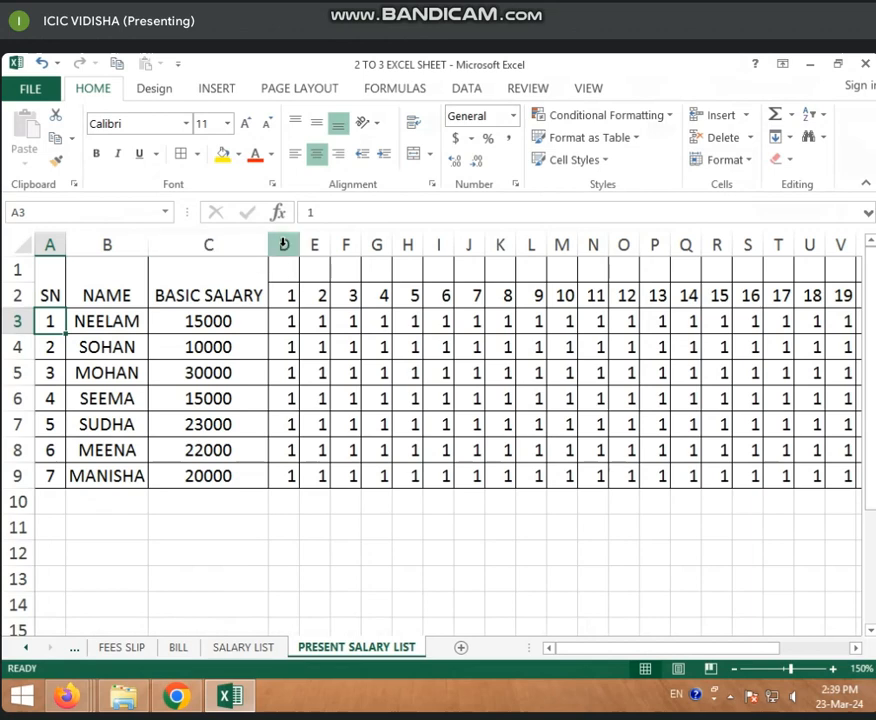
- Insert a new blank column between BASIC SALARY and the day 1 column
{"action": "left_click", "coordinate": [284, 244]}
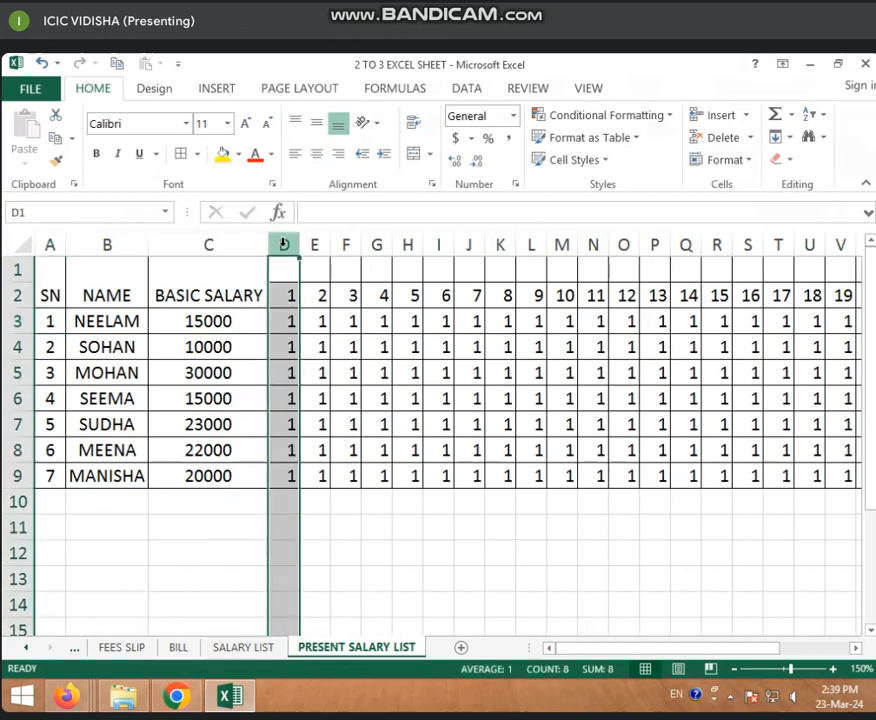
{"action": "right_click", "coordinate": [284, 244]}
{"action": "left_click", "coordinate": [347, 363]}
{"action": "left_click", "coordinate": [326, 345]}
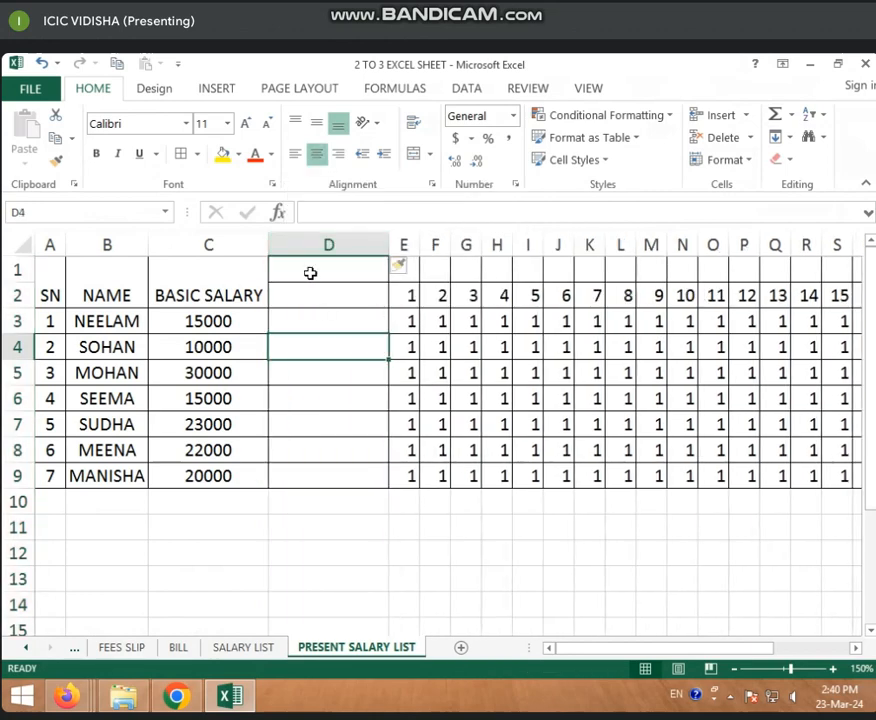
- Merge and center the heading cells D1:D2 of the new blank column
{"action": "left_click_drag", "start_coordinate": [311, 272], "coordinate": [307, 292]}
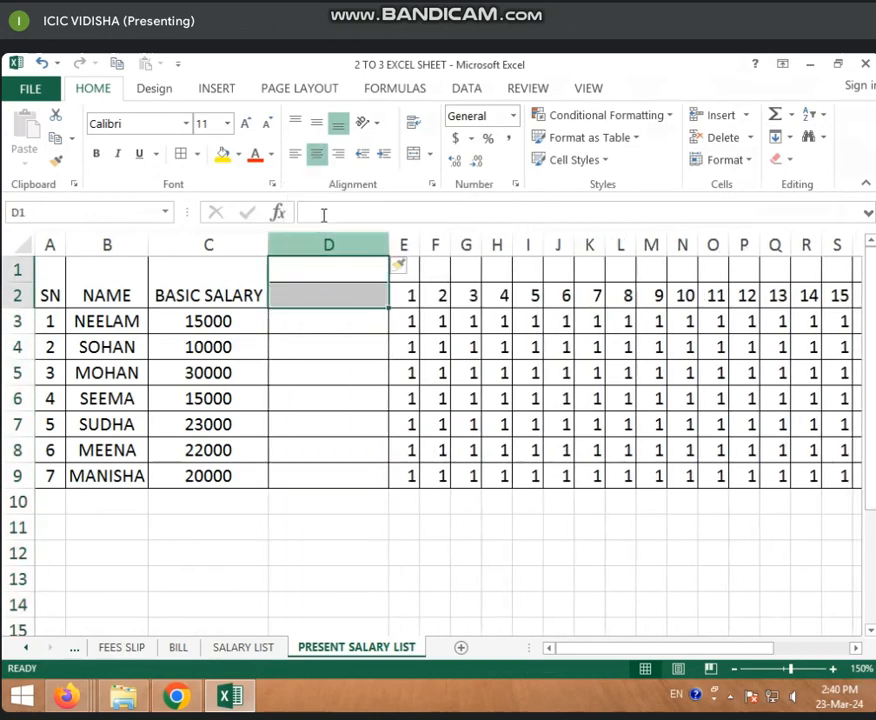
{"action": "left_click", "coordinate": [414, 156]}
{"action": "left_click", "coordinate": [336, 322]}
{"action": "left_click", "coordinate": [334, 290]}
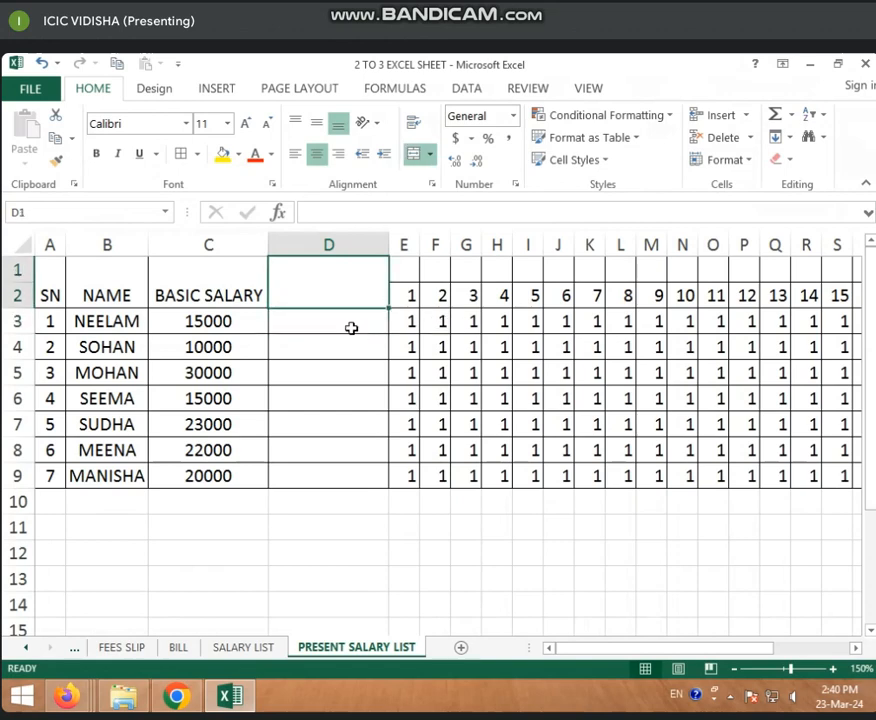
- Start a SUM formula in D3 over the first employee's attendance range E3:AI3
{"action": "left_click", "coordinate": [351, 328]}
{"action": "type", "text": "="}
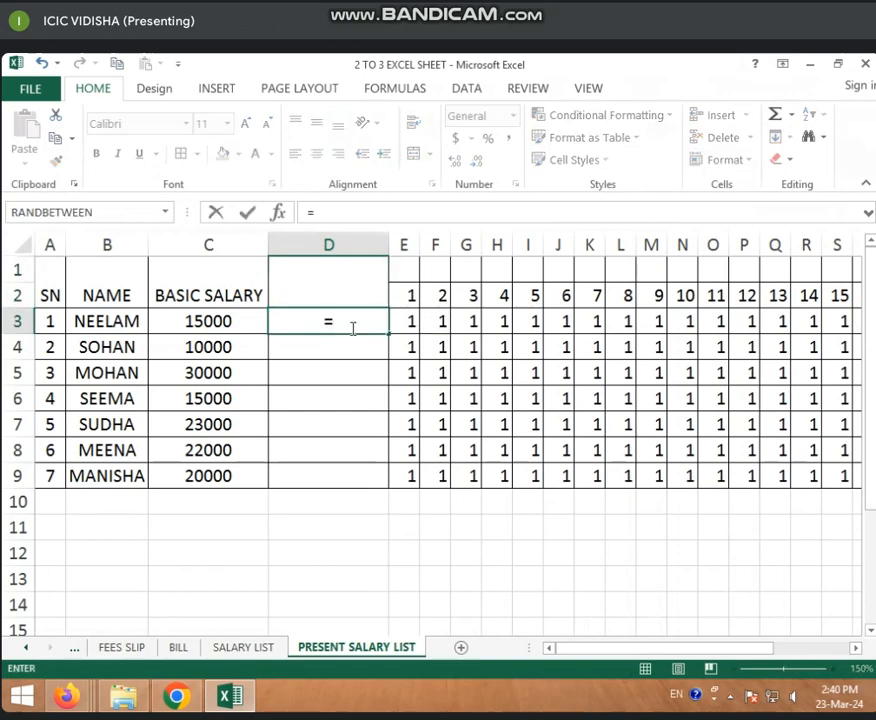
{"action": "type", "text": "SUM"}
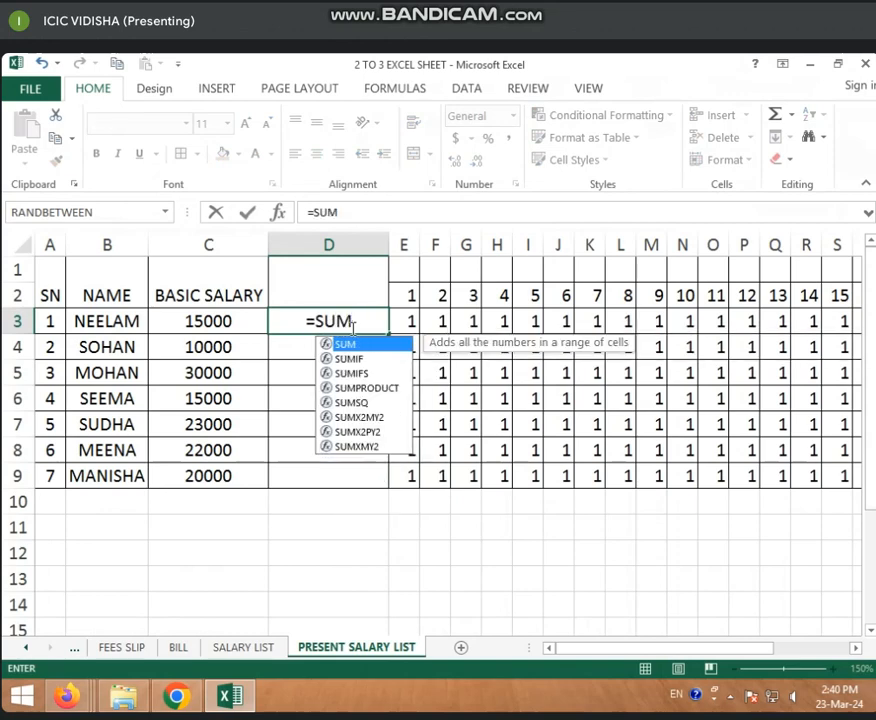
{"action": "type", "text": "("}
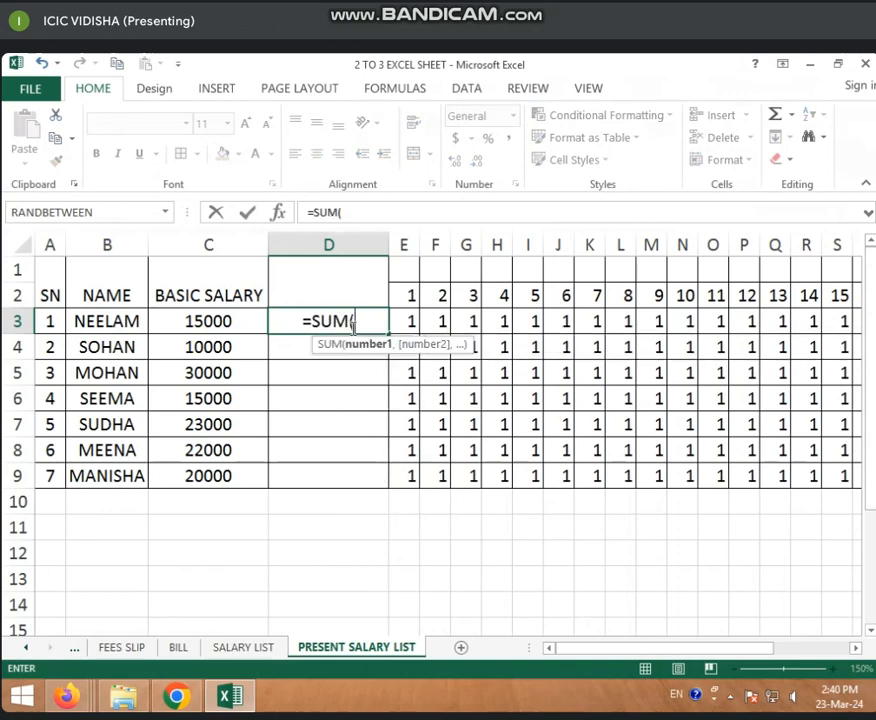
{"action": "left_click", "coordinate": [411, 322]}
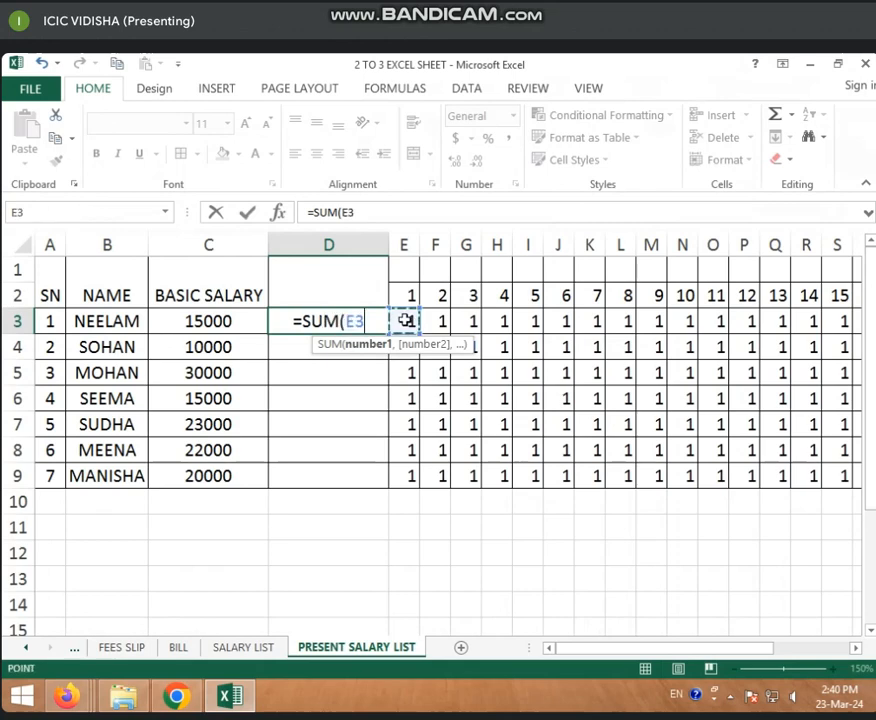
{"action": "key", "text": "F8"}
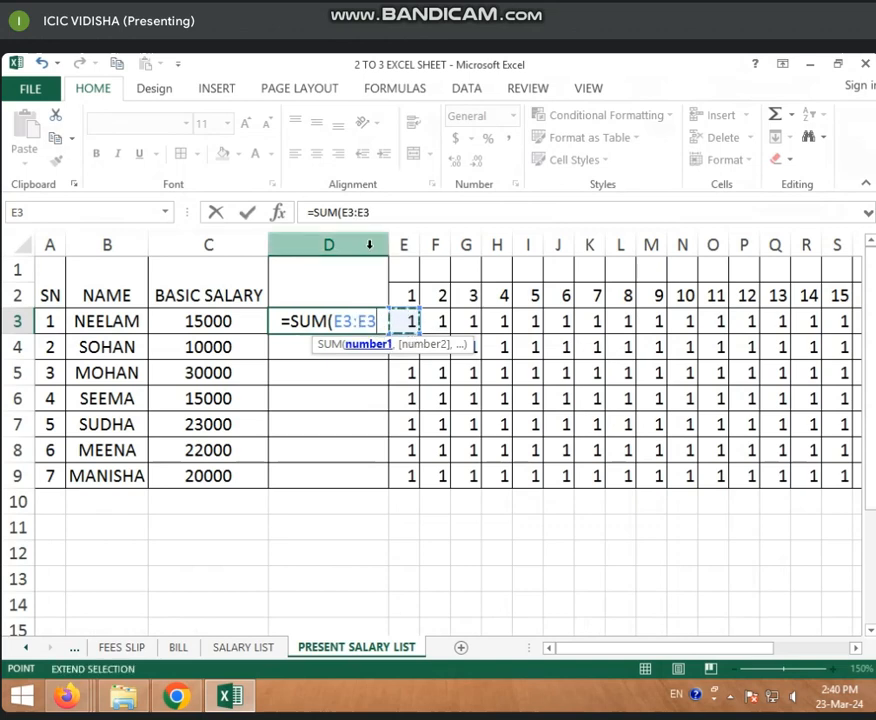
{"action": "left_click_drag", "start_coordinate": [573, 655], "coordinate": [693, 650]}
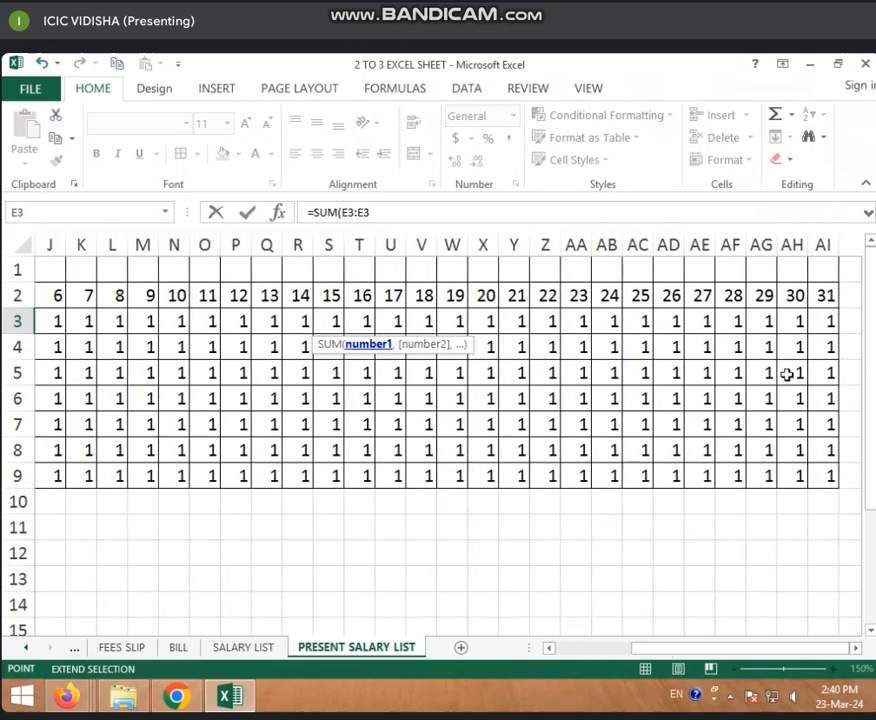
{"action": "left_click", "coordinate": [826, 322]}
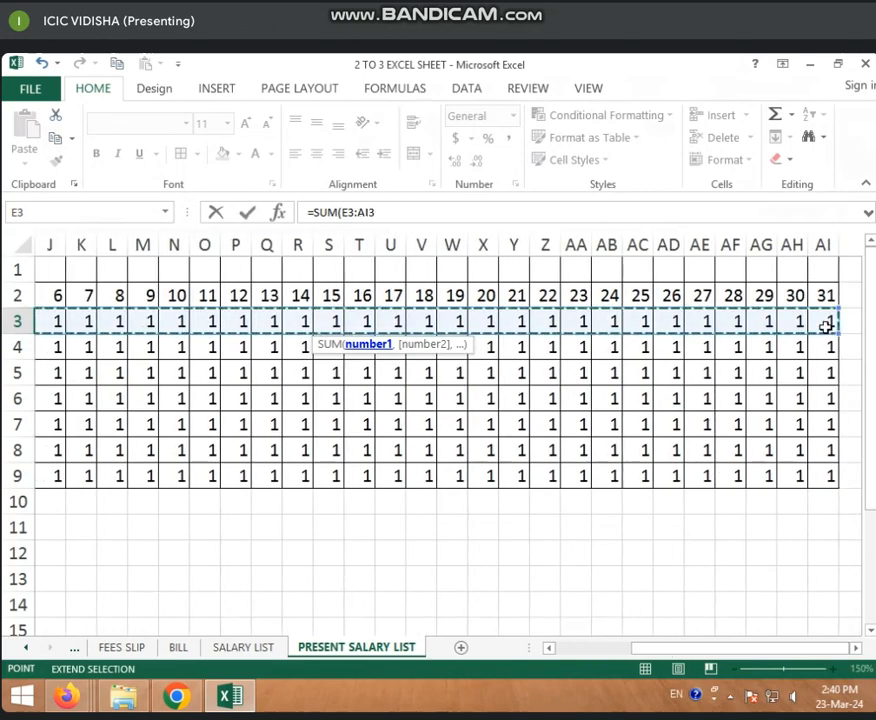
- Try to complete the D3 formula as =SUM(E3:AI3] with a closing square bracket
{"action": "type", "text": "]"}
{"action": "key", "text": "Return"}
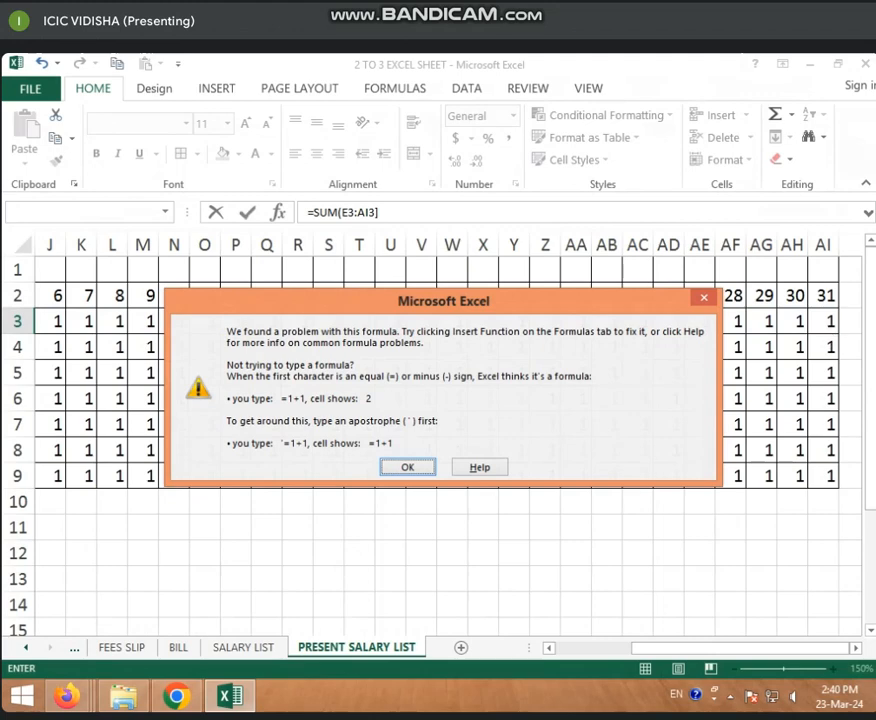
{"action": "left_click", "coordinate": [703, 297]}
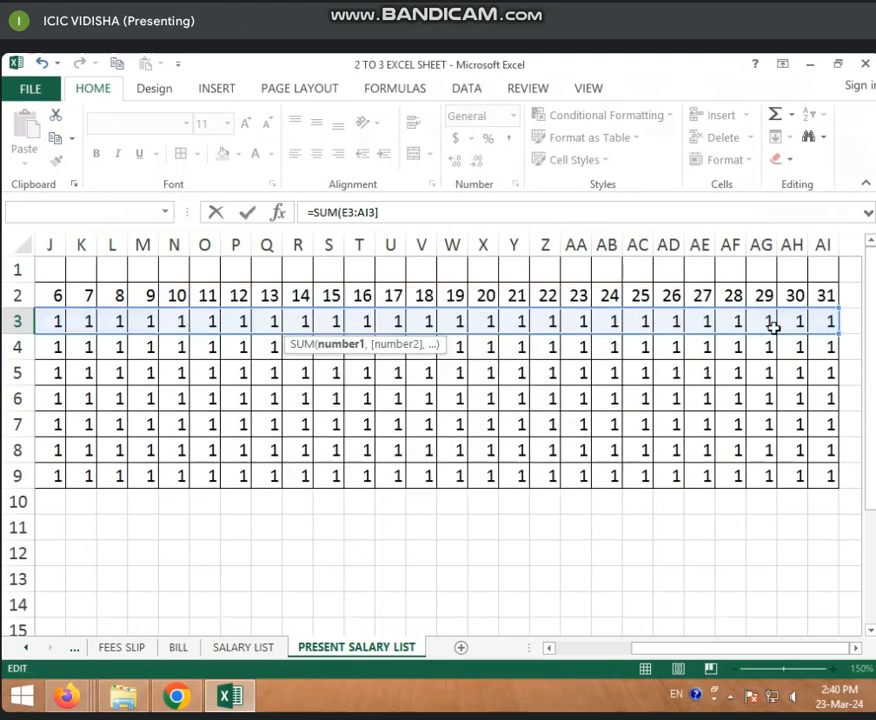
{"action": "left_click", "coordinate": [400, 205]}
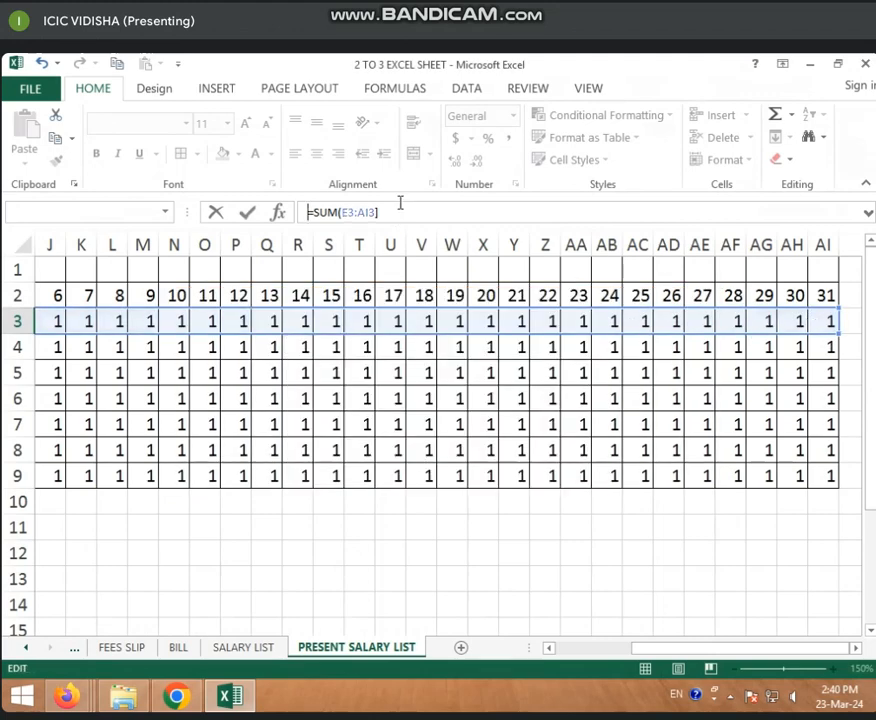
{"action": "left_click", "coordinate": [401, 210]}
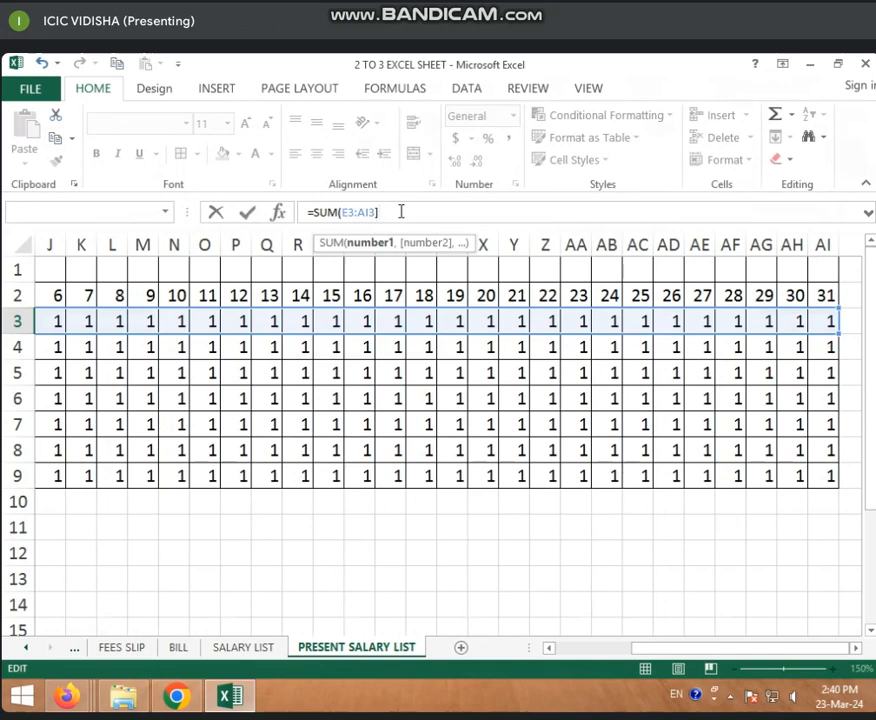
{"action": "key", "text": "Return"}
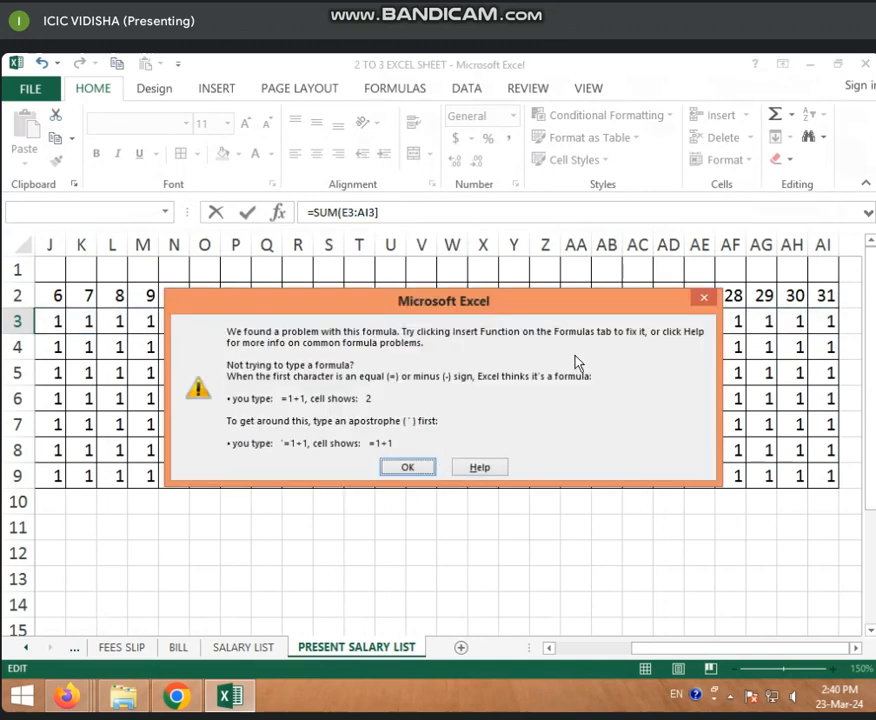
{"action": "left_click", "coordinate": [702, 299]}
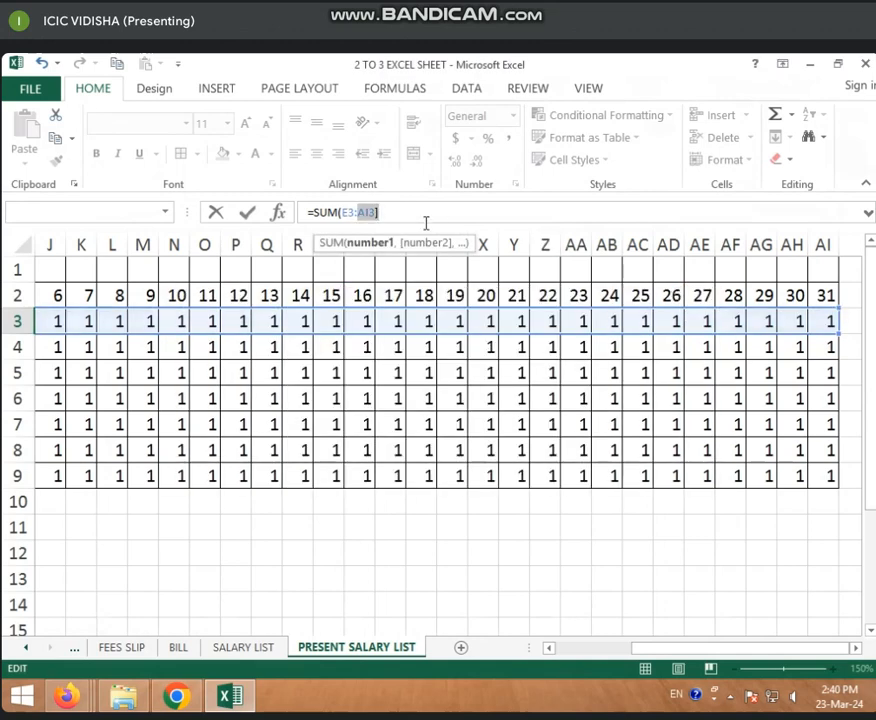
- Replace the argument of the D3 formula with the range E3:AI3 and complete it as =SUM(E3:AI3)
{"action": "left_click_drag", "start_coordinate": [394, 213], "coordinate": [346, 216]}
{"action": "key", "text": "BackSpace"}
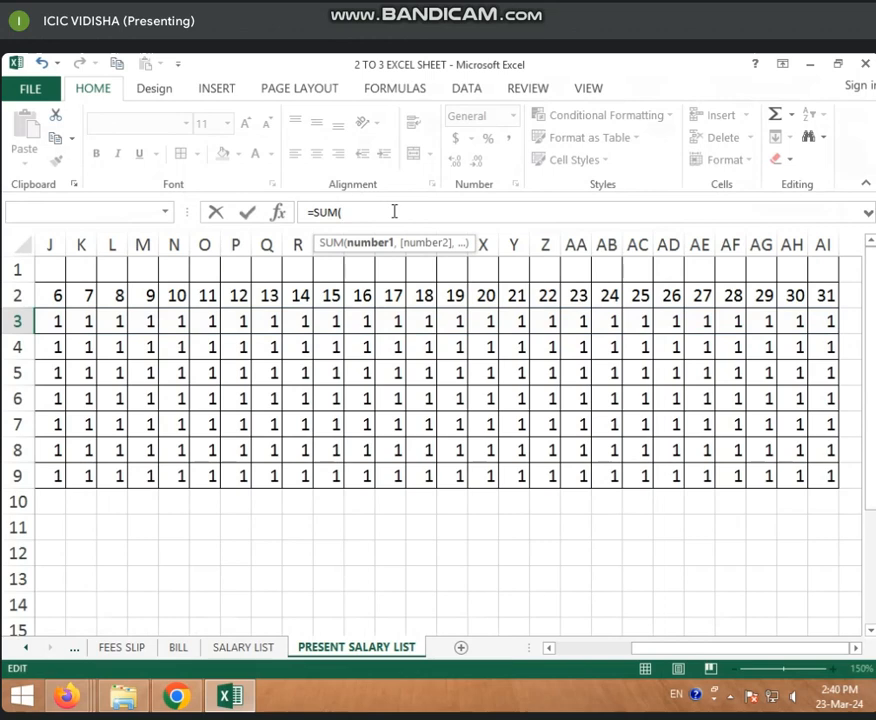
{"action": "key", "text": "BackSpace"}
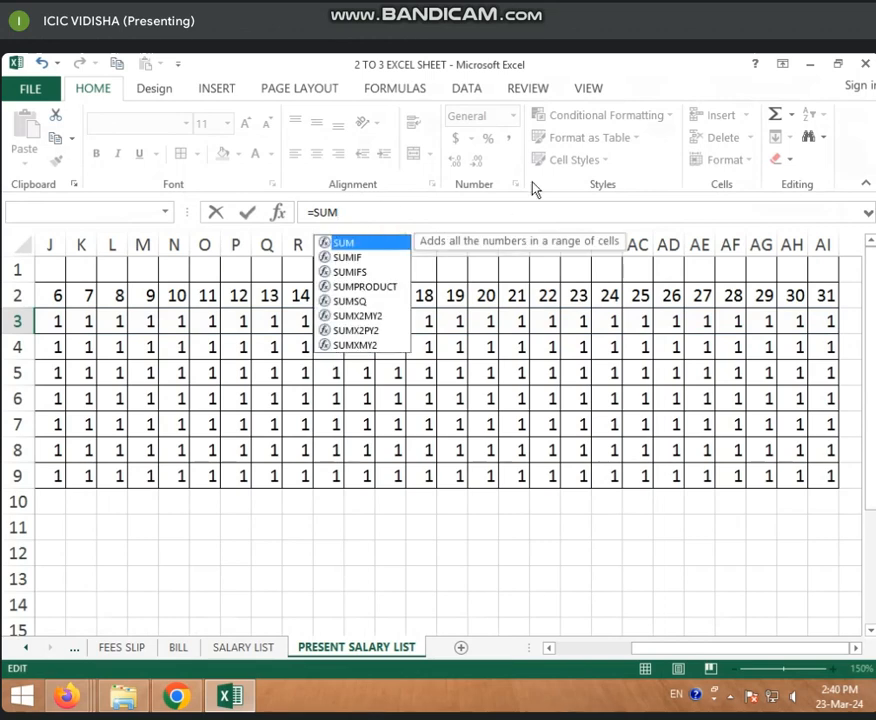
{"action": "type", "text": "("}
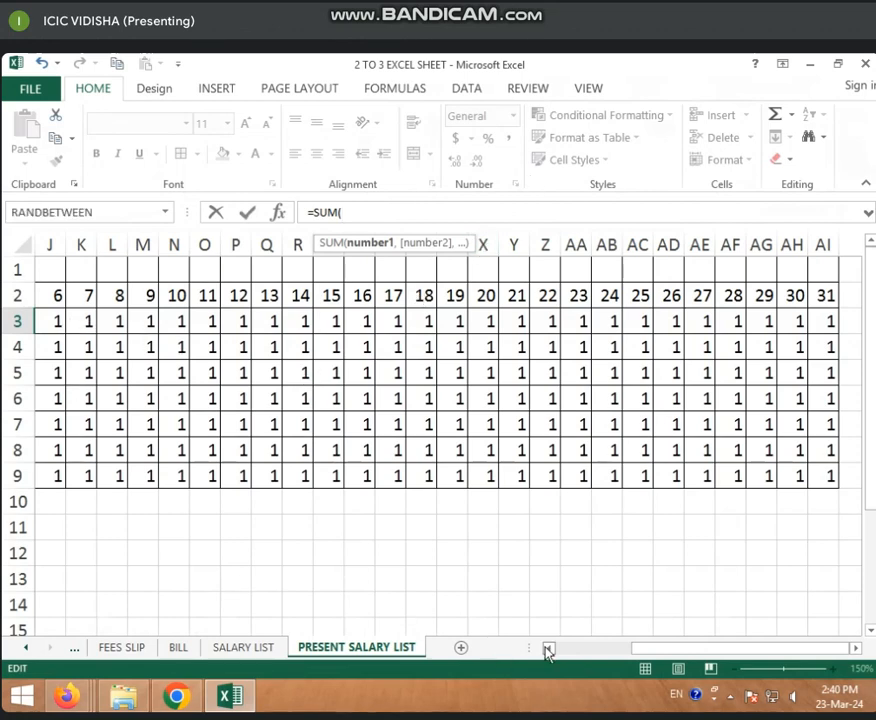
{"action": "left_click_drag", "start_coordinate": [548, 649], "coordinate": [548, 649]}
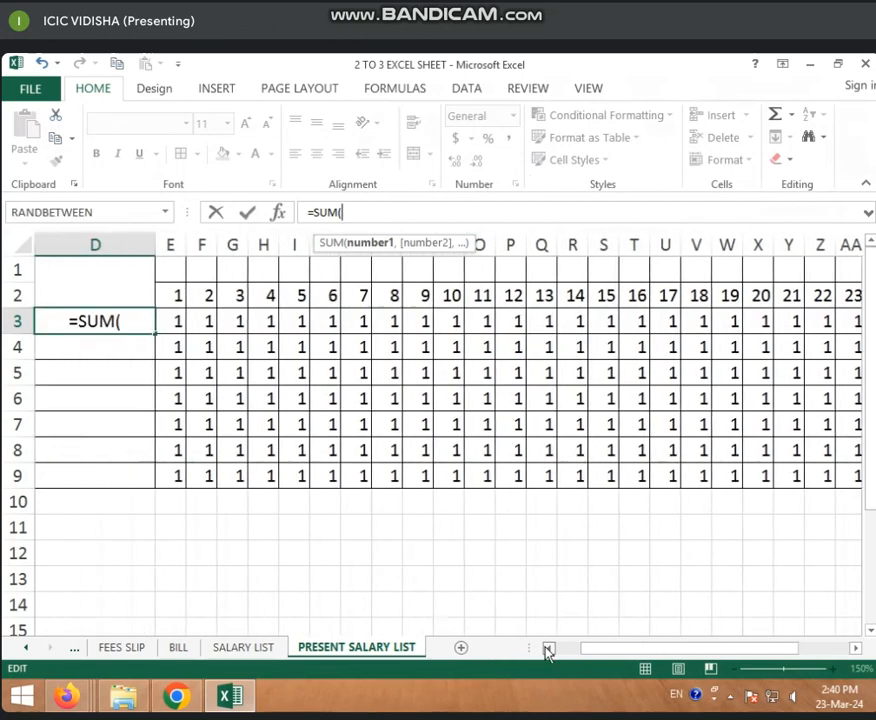
{"action": "left_click_drag", "start_coordinate": [178, 321], "coordinate": [825, 319]}
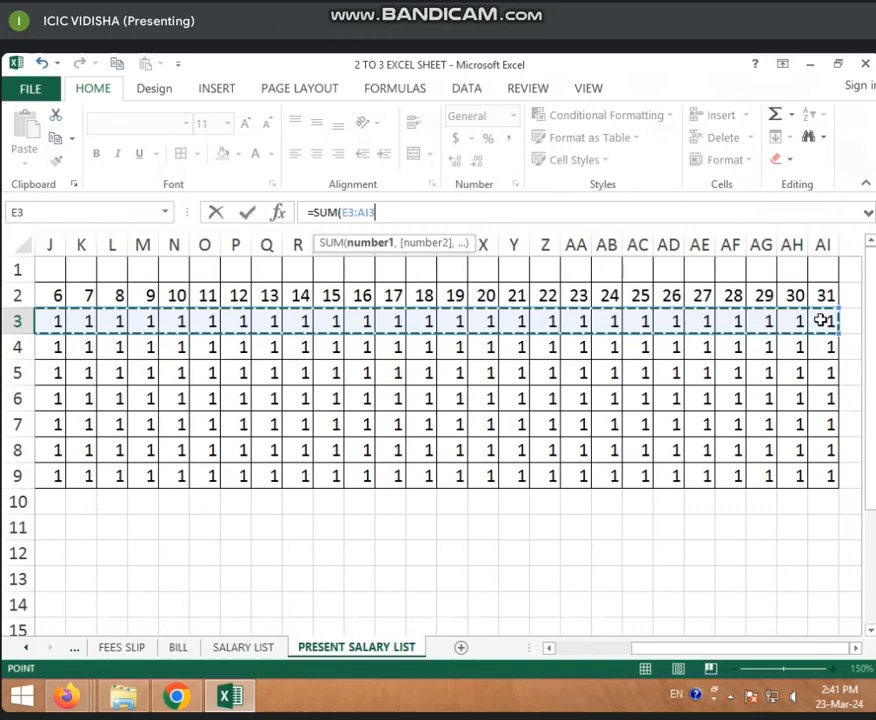
{"action": "left_click", "coordinate": [393, 212]}
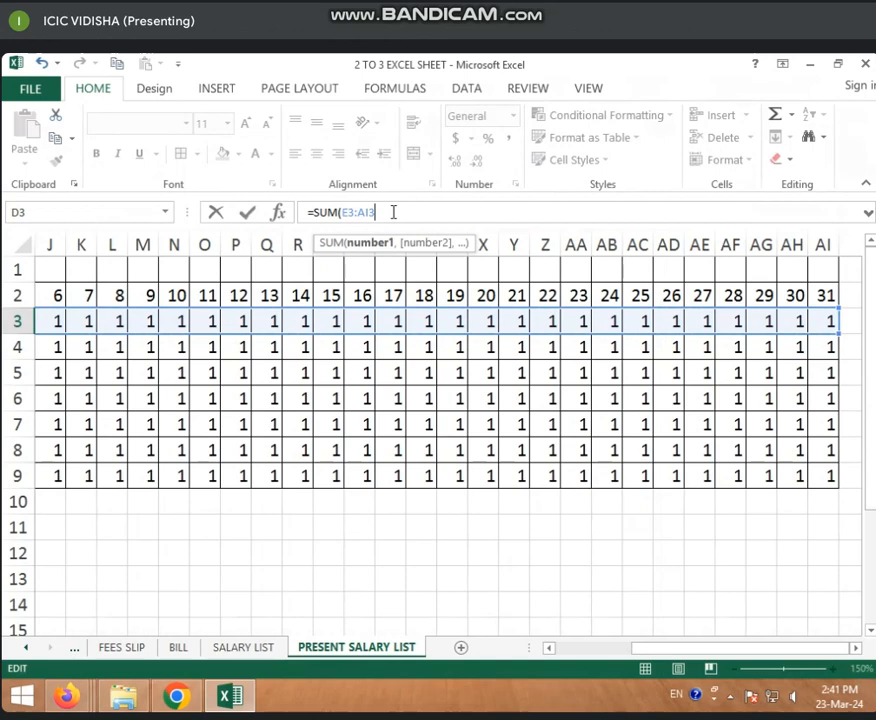
{"action": "type", "text": ")"}
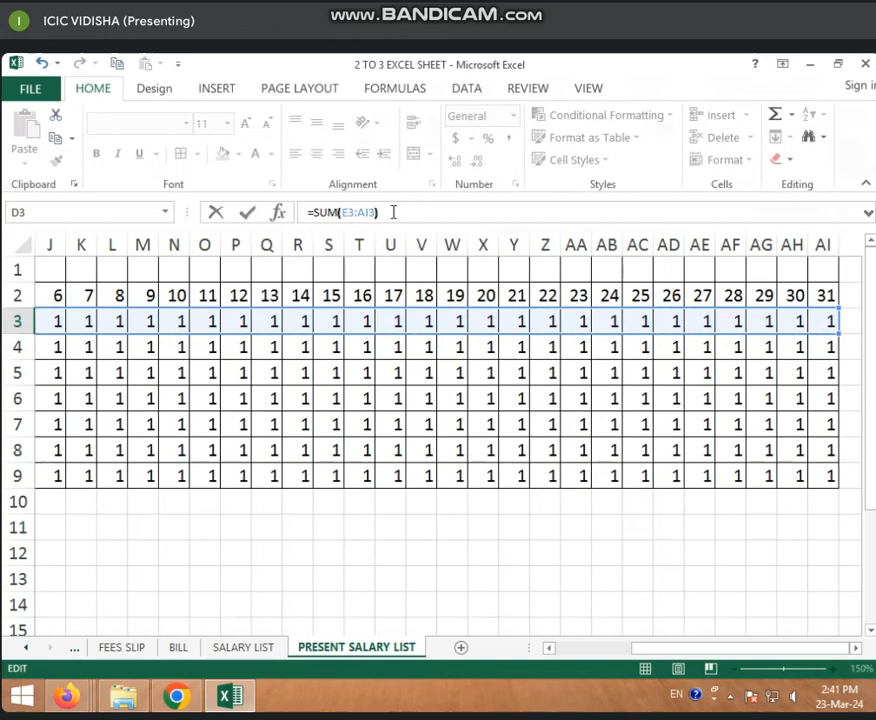
{"action": "key", "text": "Return"}
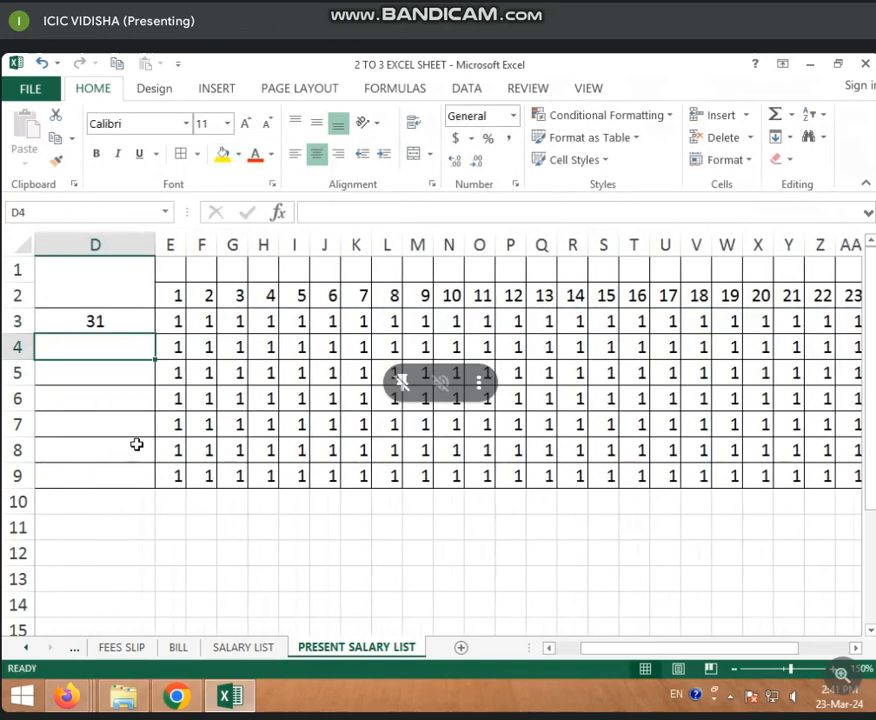
- Mark the first employee absent with L on days 3 and 4, in cells G3 and H3
{"action": "left_click", "coordinate": [129, 323]}
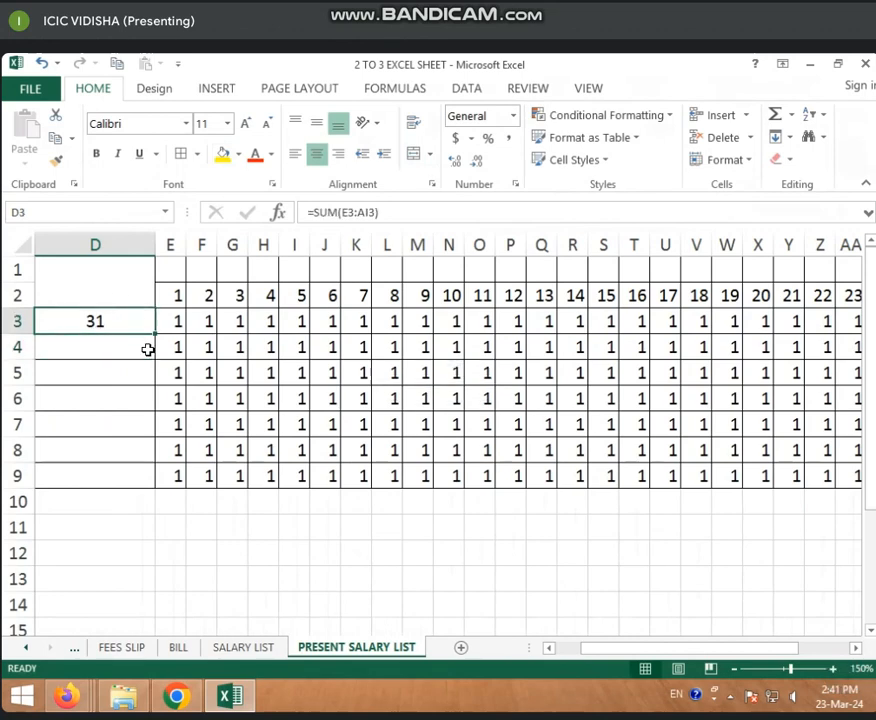
{"action": "left_click", "coordinate": [252, 323]}
{"action": "left_click", "coordinate": [229, 322]}
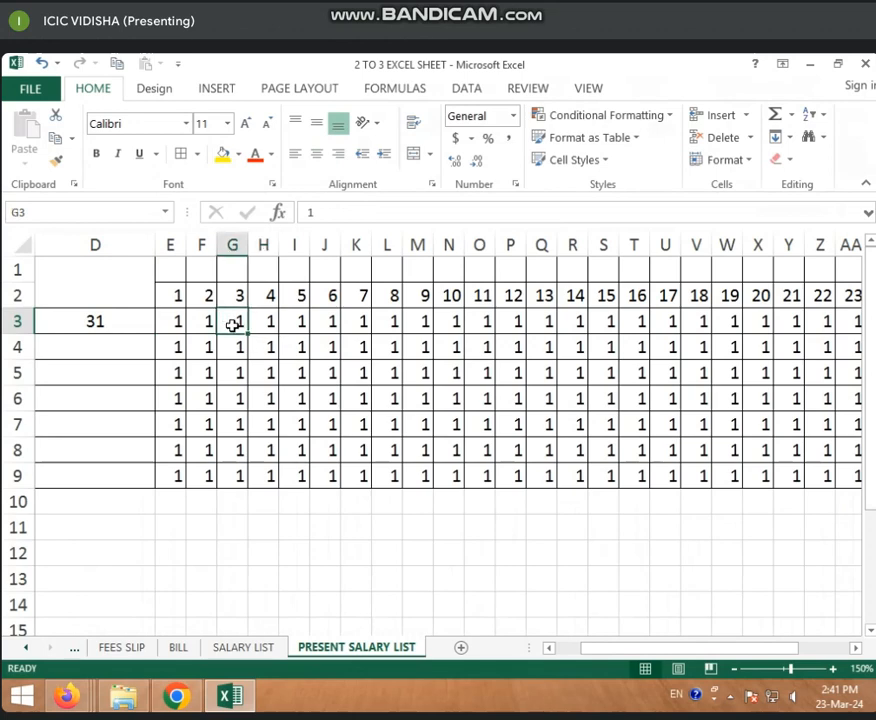
{"action": "key", "text": "Delete"}
{"action": "type", "text": "L"}
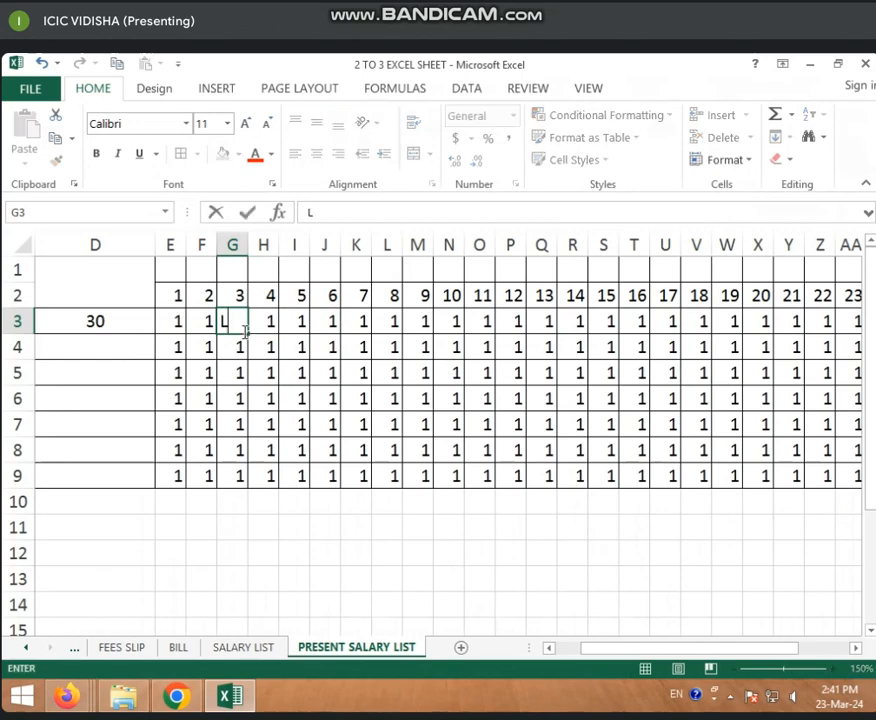
{"action": "key", "text": "Return"}
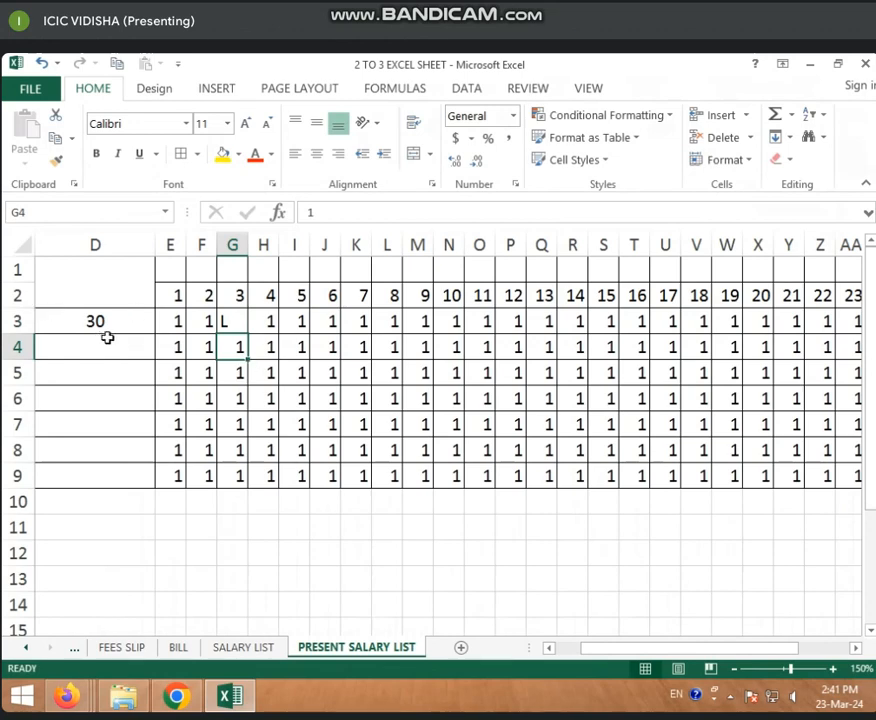
{"action": "left_click", "coordinate": [272, 324]}
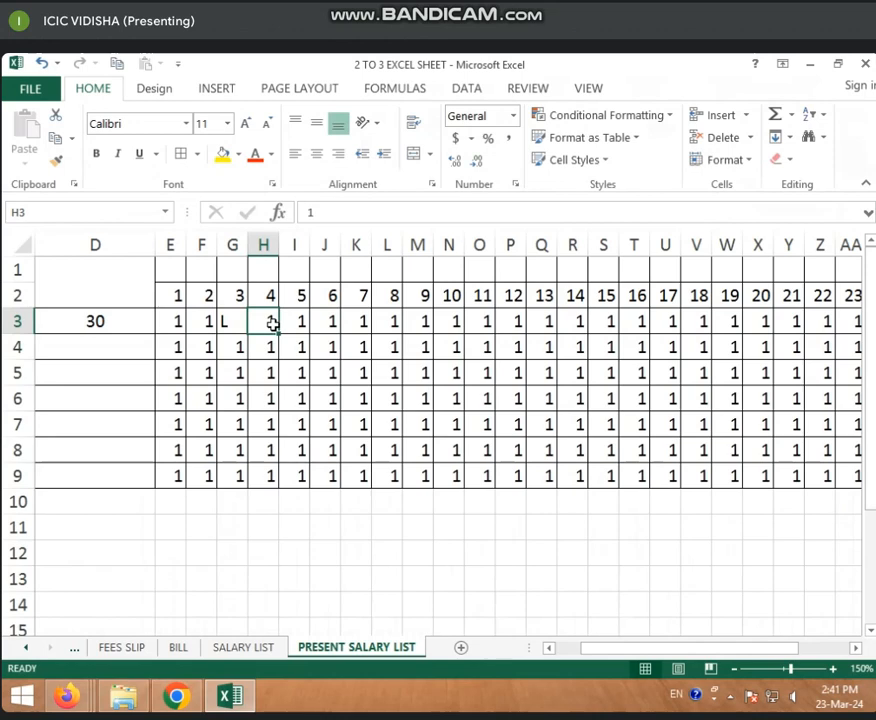
{"action": "type", "text": "L"}
{"action": "key", "text": "Return"}
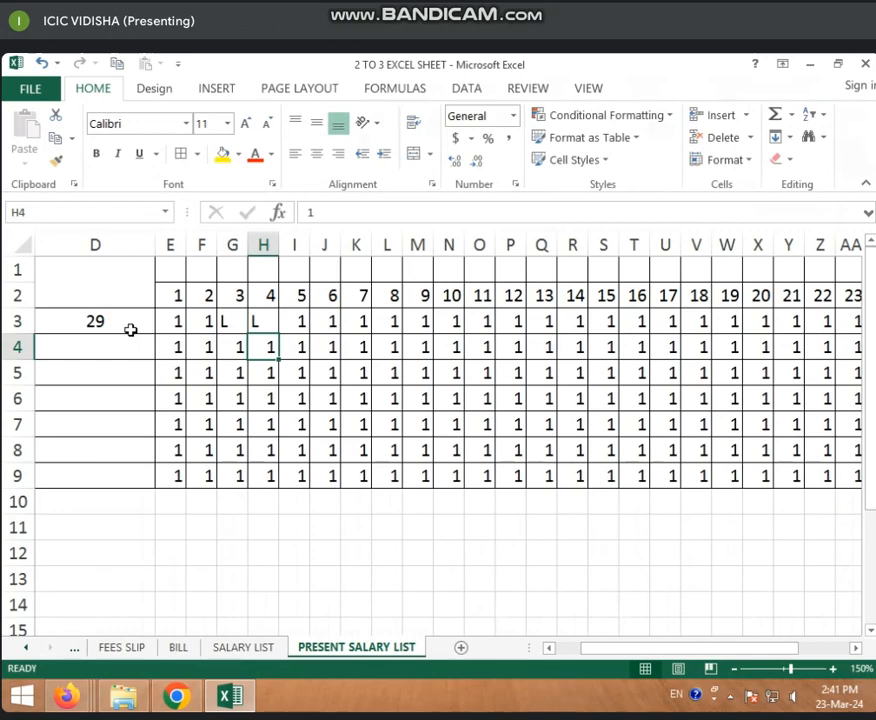
- Fill the SUM formula from D3 down to D9 for the remaining employees
{"action": "left_click", "coordinate": [129, 331]}
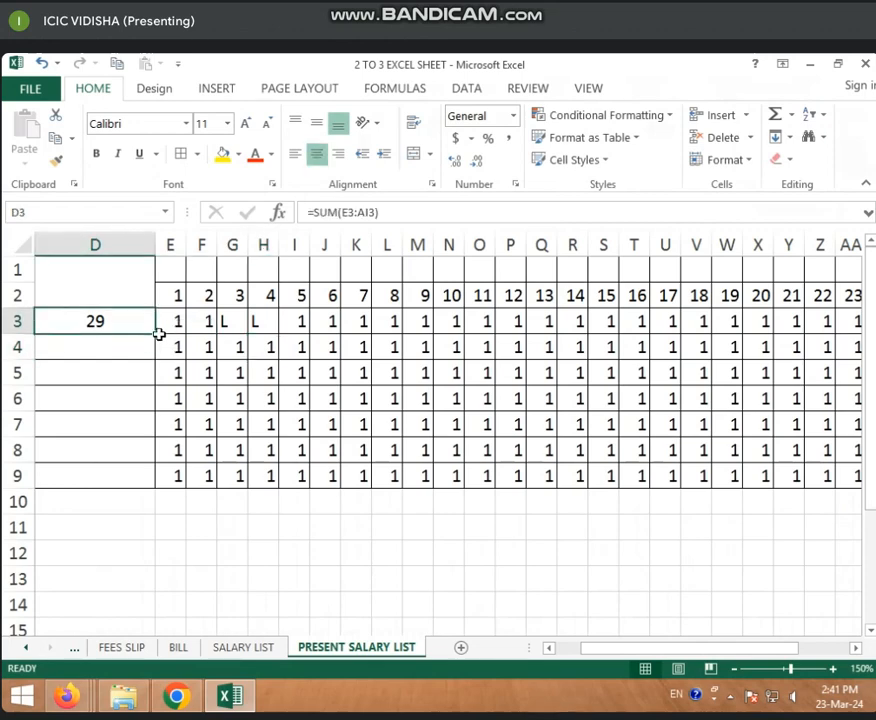
{"action": "left_click_drag", "start_coordinate": [156, 333], "coordinate": [161, 487]}
{"action": "left_click_drag", "start_coordinate": [618, 653], "coordinate": [586, 653]}
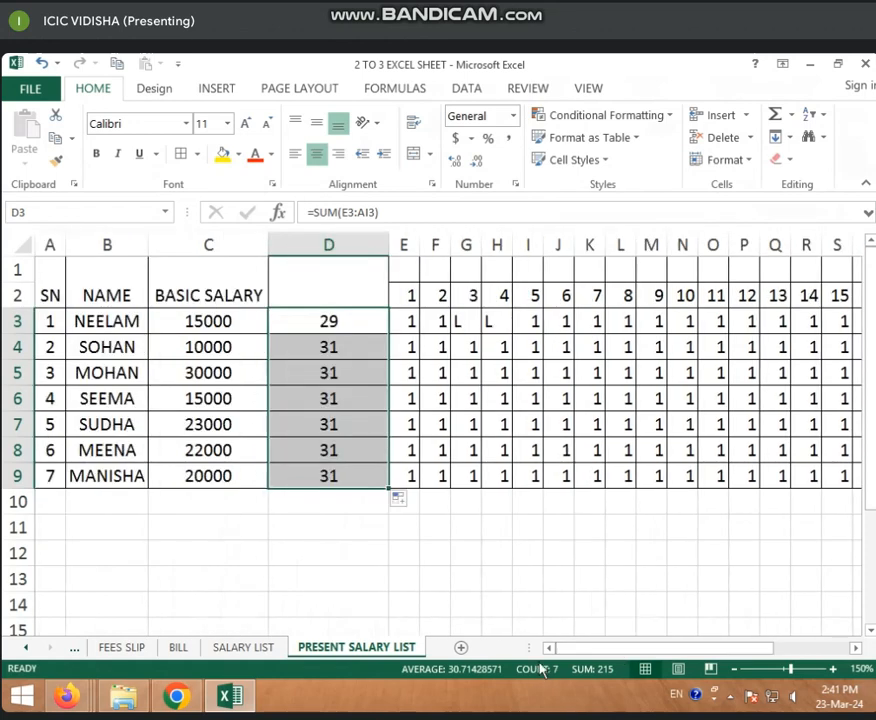
- Enter the heading TOTAL PRESENT in the merged cell D1
{"action": "left_click", "coordinate": [348, 288]}
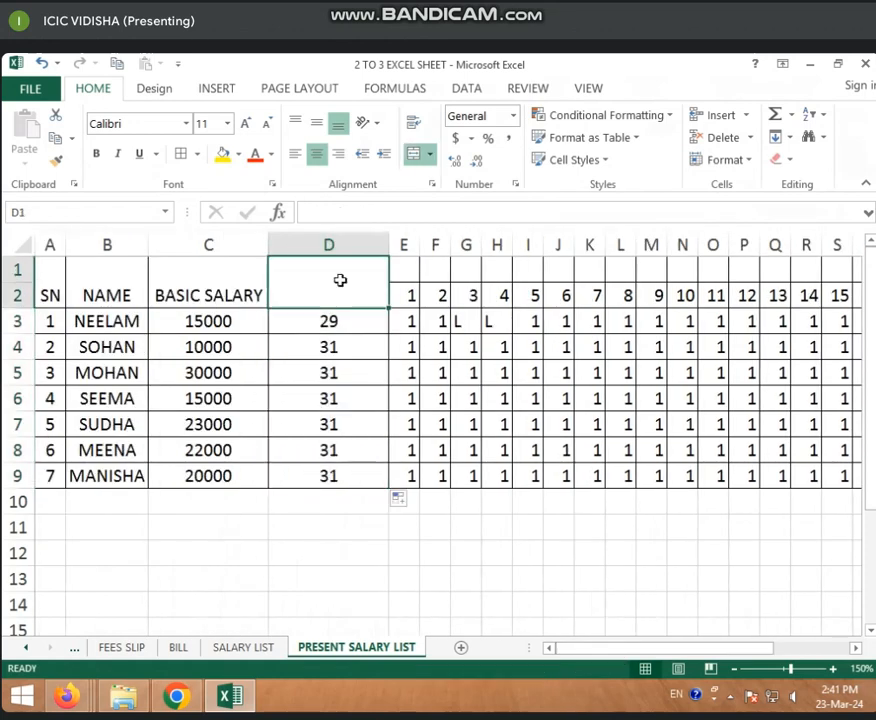
{"action": "type", "text": "TOTAL "}
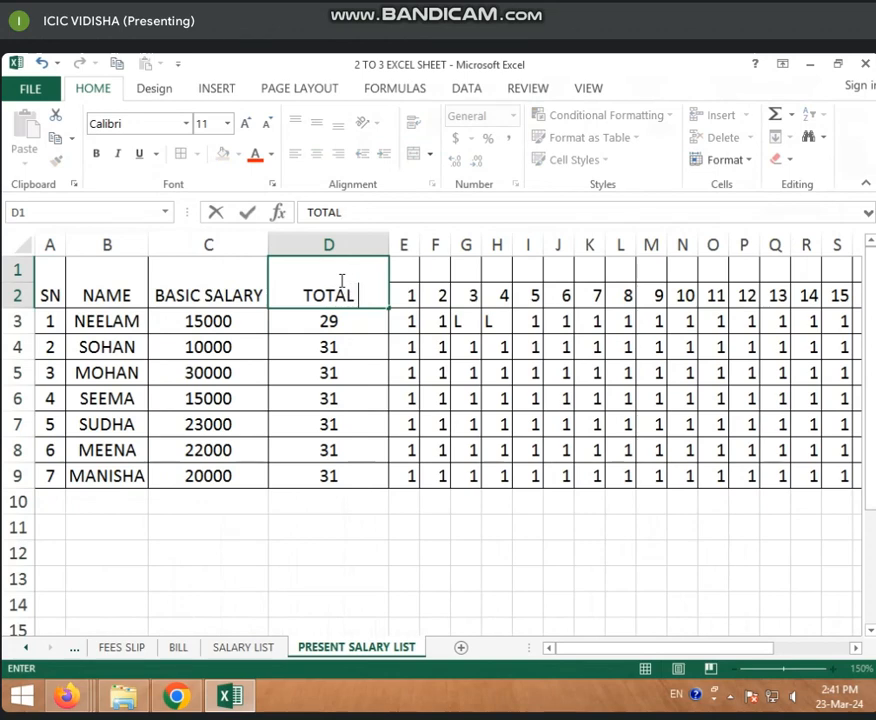
{"action": "type", "text": "PRESENT"}
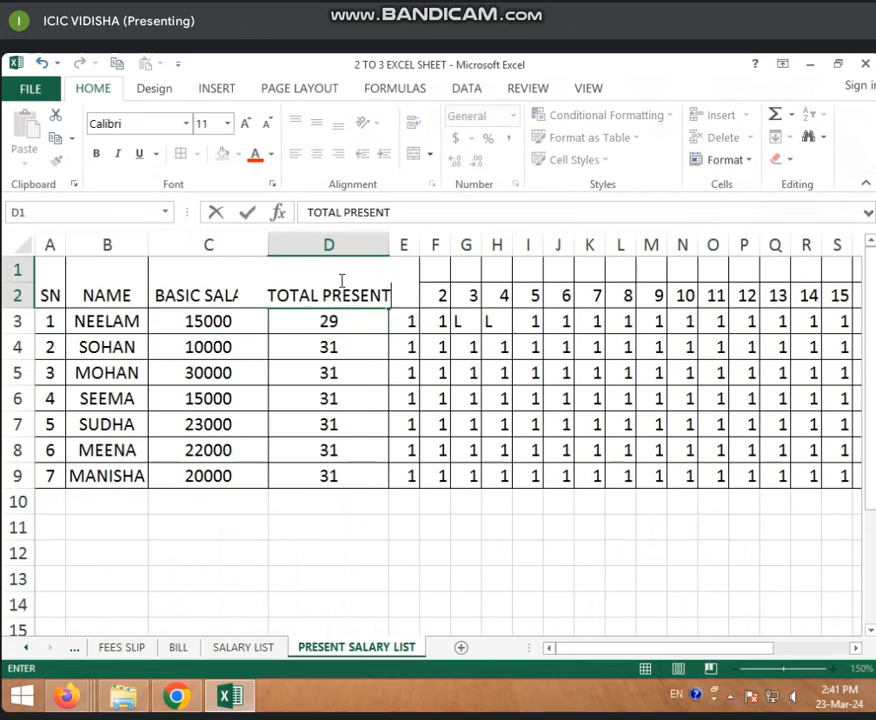
{"action": "key", "text": "Return"}
- Wrap the TOTAL PRESENT heading onto two lines and narrow column D to fit it
{"action": "left_click", "coordinate": [307, 292]}
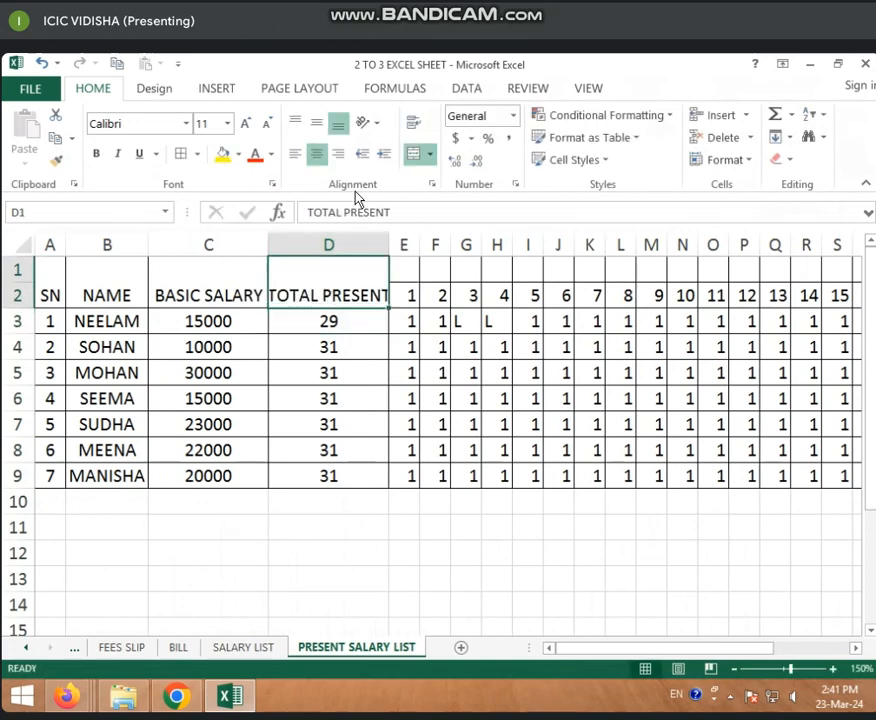
{"action": "left_click", "coordinate": [413, 122]}
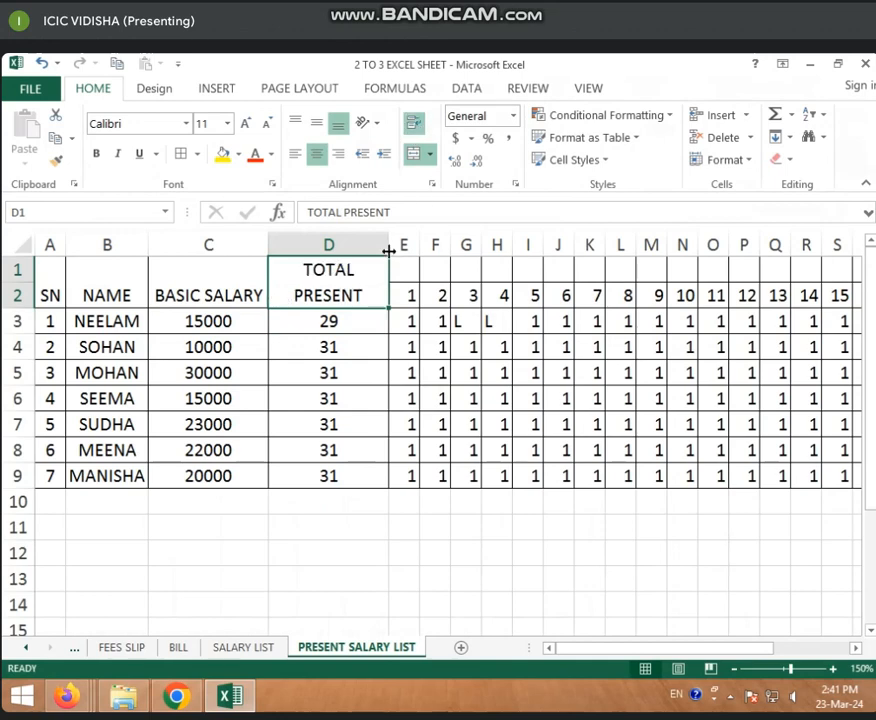
{"action": "left_click_drag", "start_coordinate": [391, 245], "coordinate": [363, 247]}
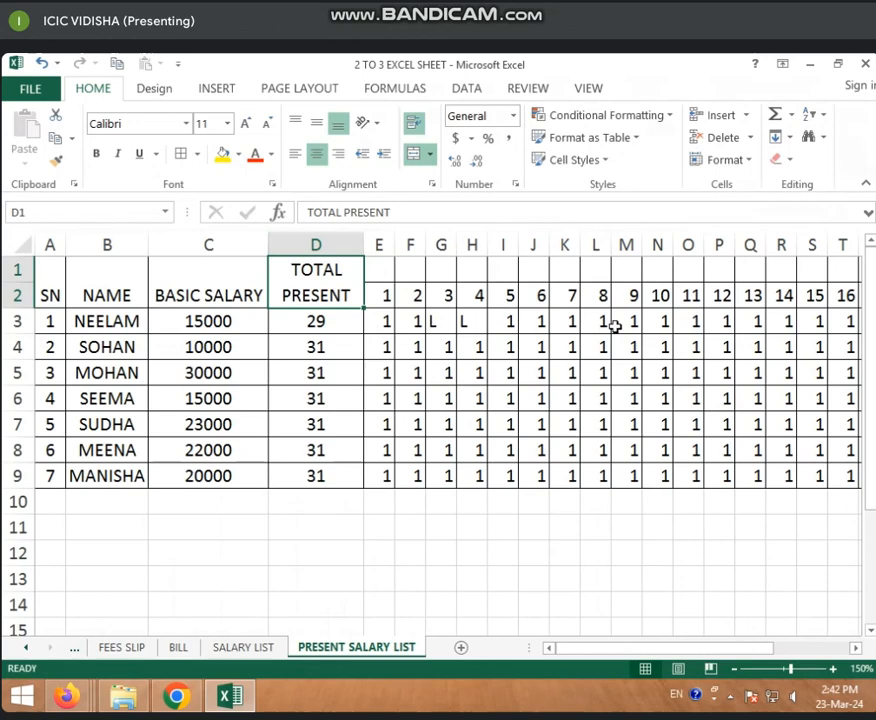
- Insert a blank column before the TOTAL PRESENT column
{"action": "left_click", "coordinate": [332, 319]}
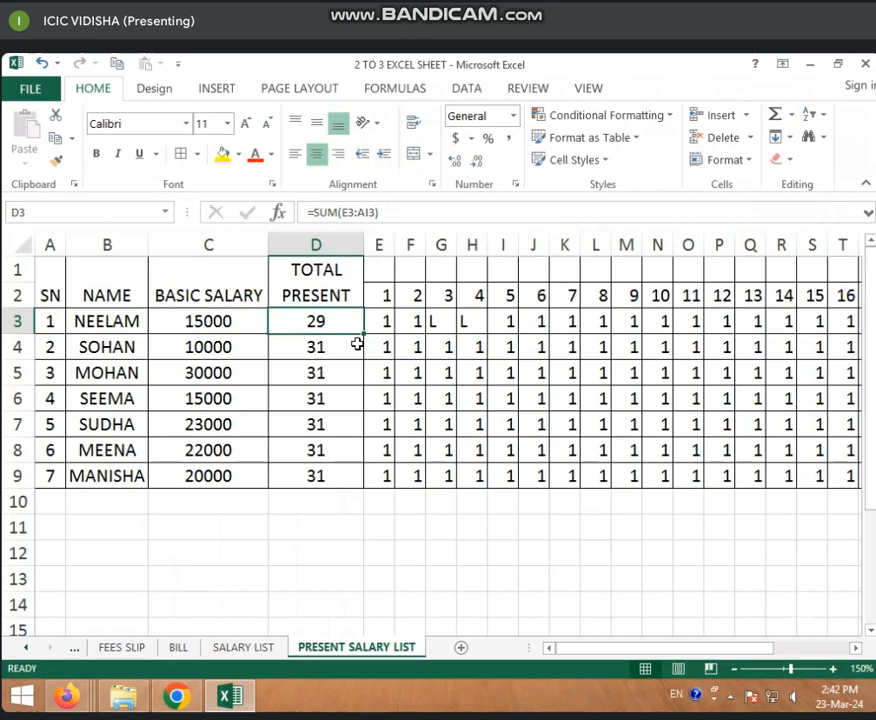
{"action": "left_click", "coordinate": [321, 233]}
{"action": "right_click", "coordinate": [323, 238]}
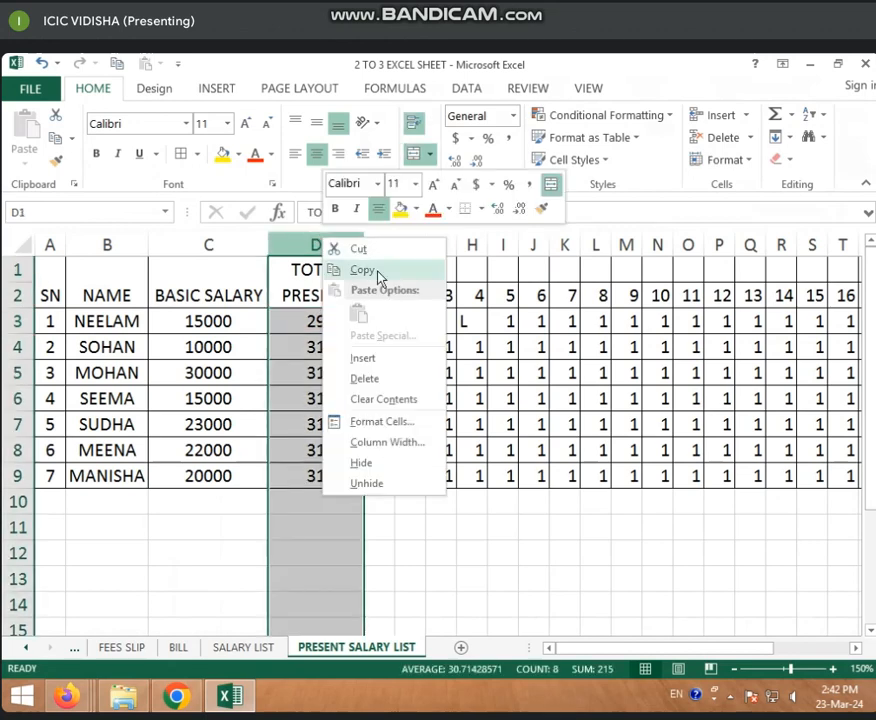
{"action": "left_click", "coordinate": [378, 362]}
{"action": "left_click", "coordinate": [318, 372]}
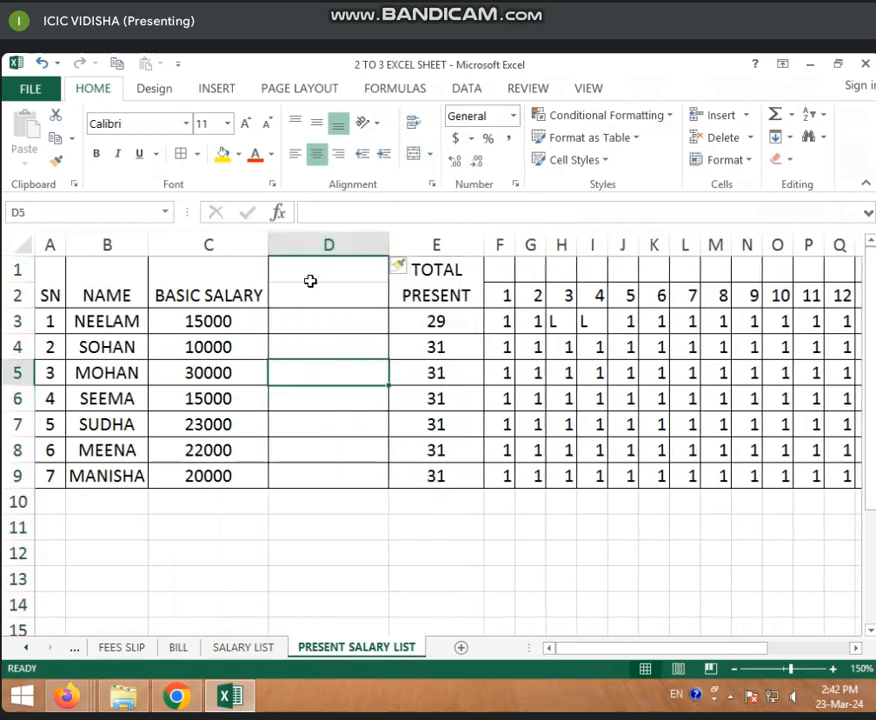
- Merge and center D1:D2 of the blank column and enter the heading NET SALARY
{"action": "left_click", "coordinate": [310, 273]}
{"action": "left_click_drag", "start_coordinate": [310, 273], "coordinate": [336, 296]}
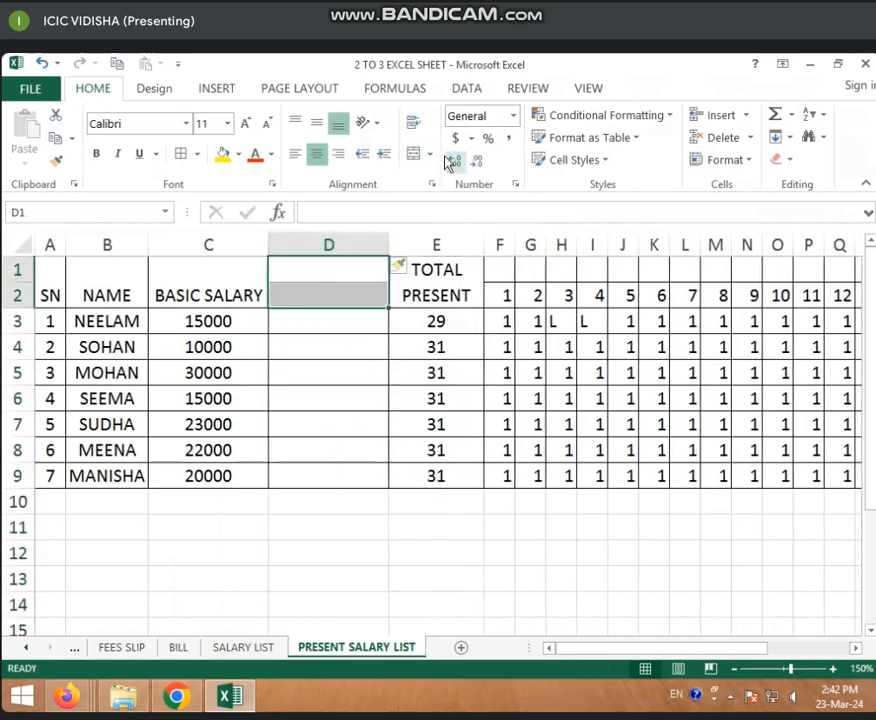
{"action": "left_click", "coordinate": [414, 153]}
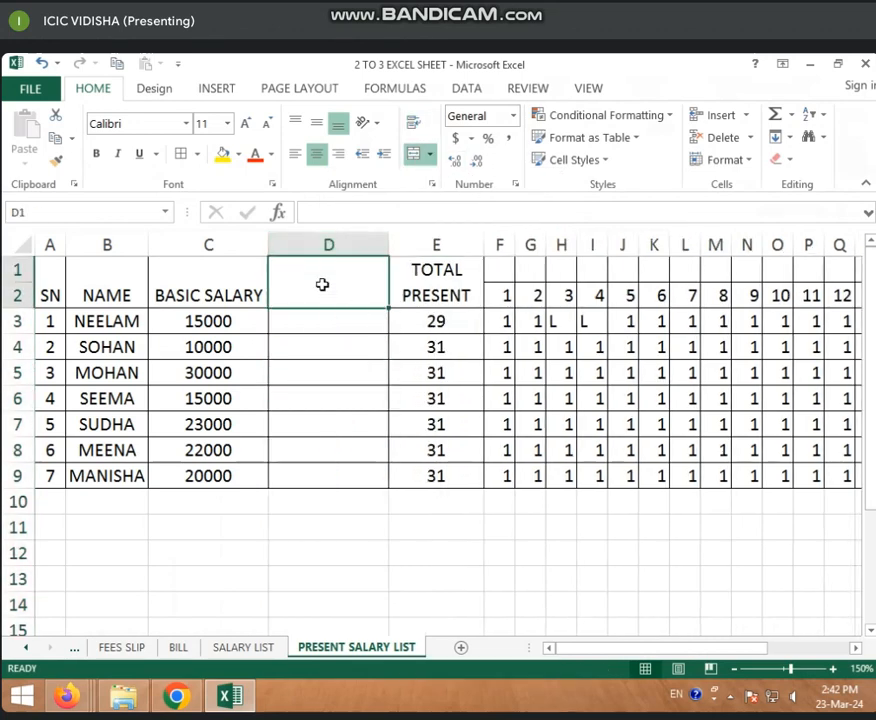
{"action": "type", "text": "NET SAL"}
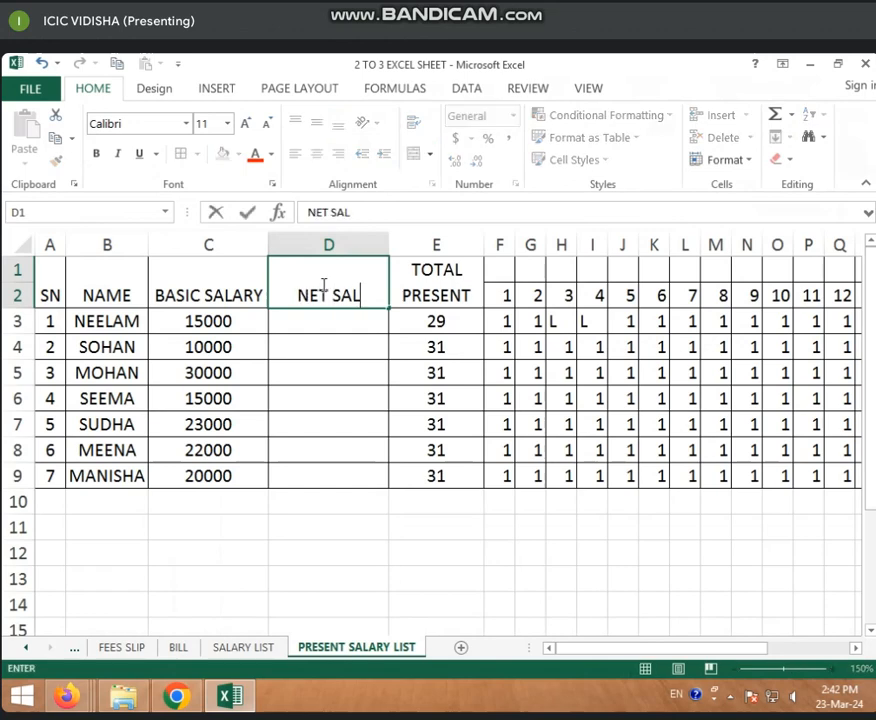
{"action": "type", "text": "ARY"}
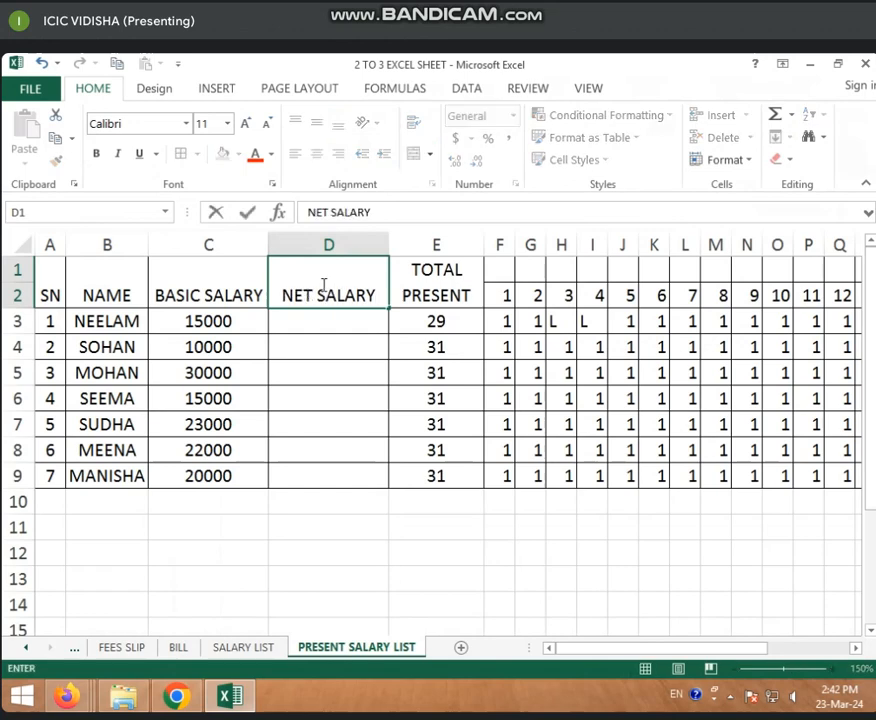
{"action": "key", "text": "Return"}
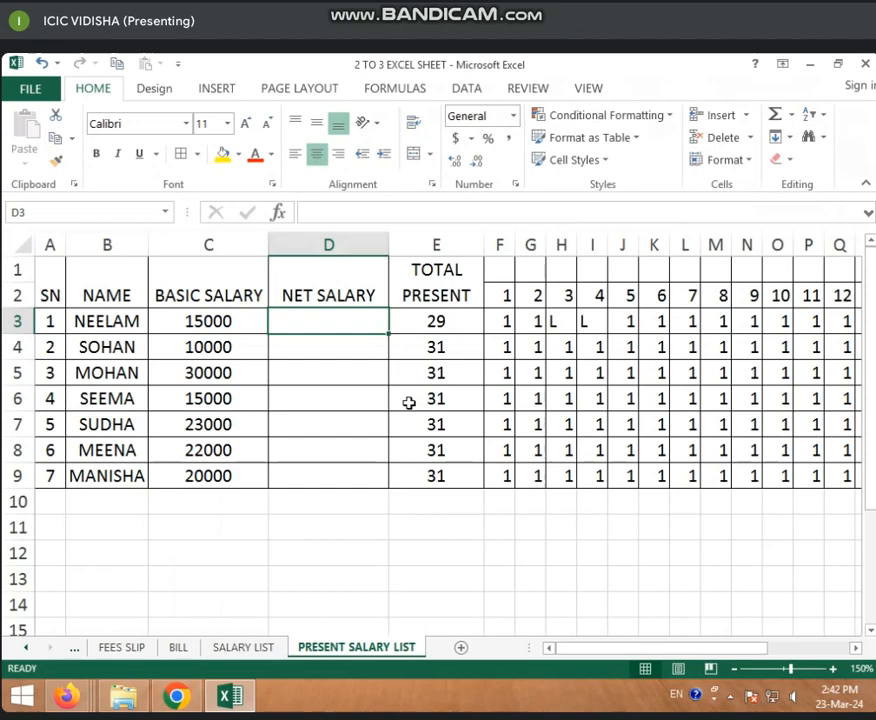
- Calculate the first employee's net salary in D3 with the formula =C3/31*E3
{"action": "type", "text": "="}
{"action": "left_click", "coordinate": [203, 322]}
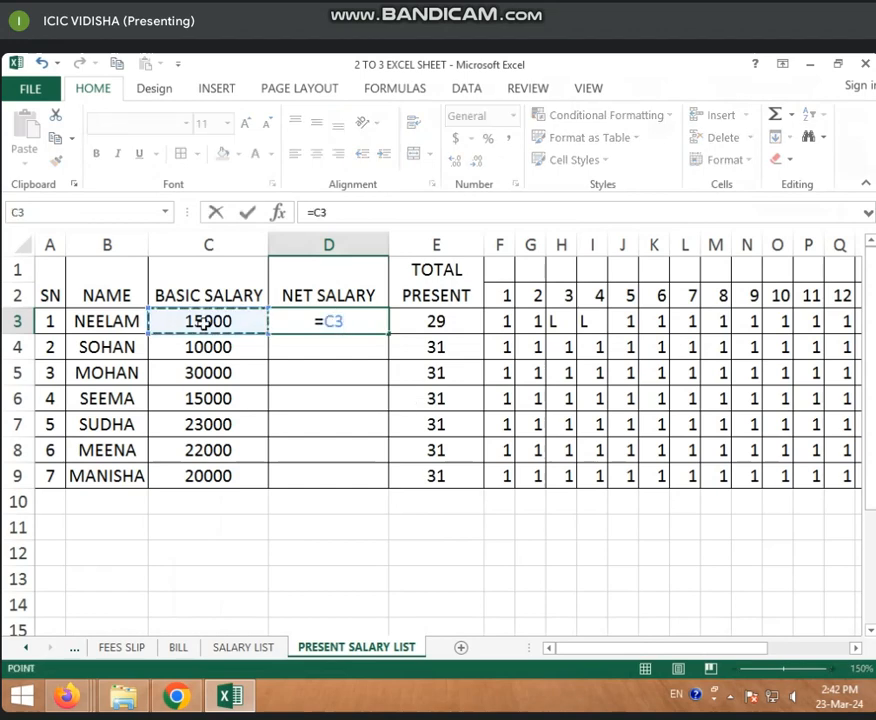
{"action": "type", "text": "/"}
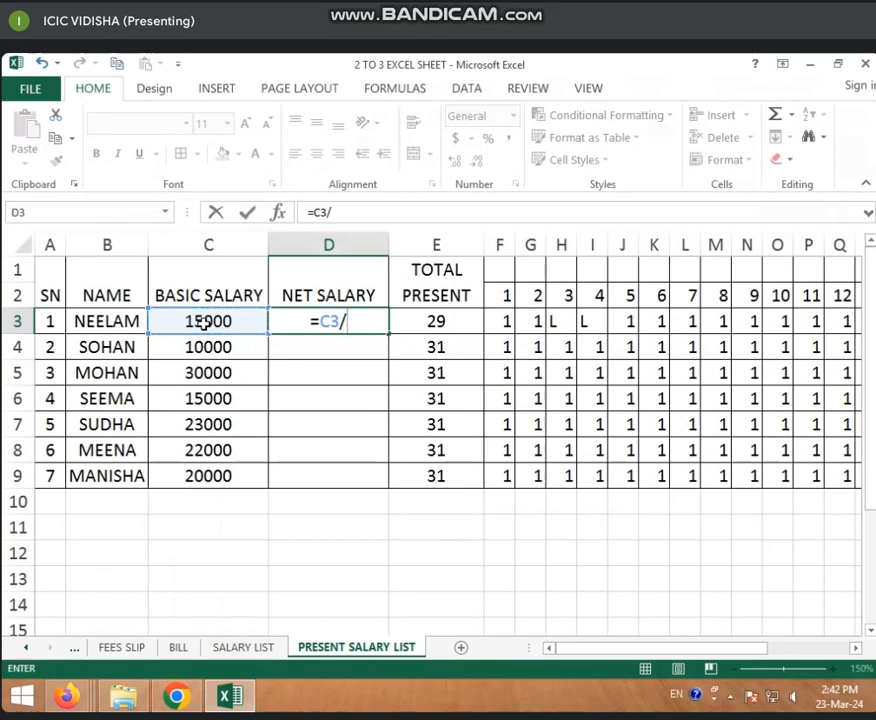
{"action": "type", "text": "31"}
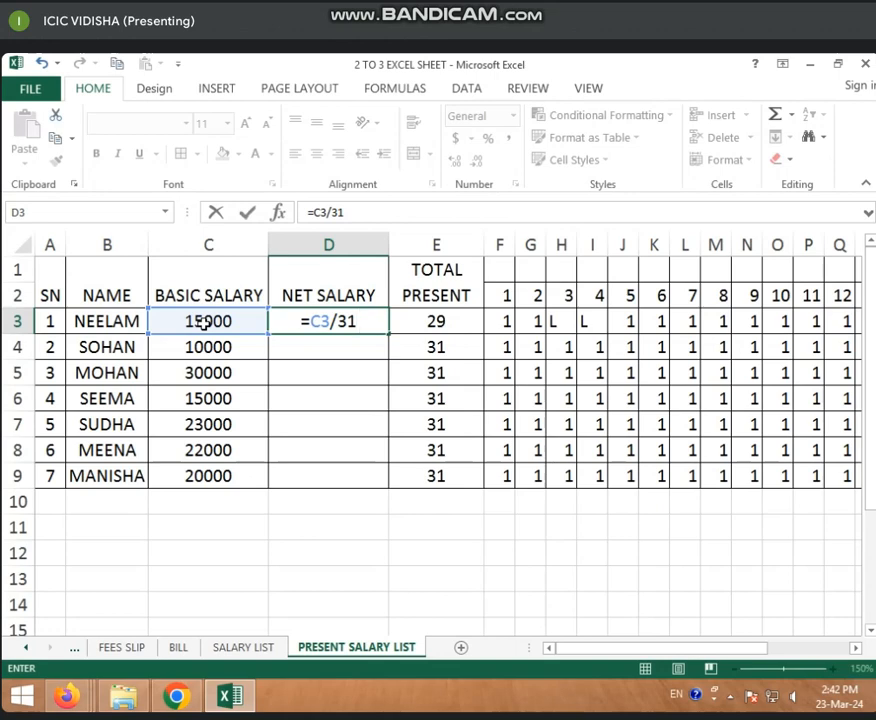
{"action": "type", "text": "*"}
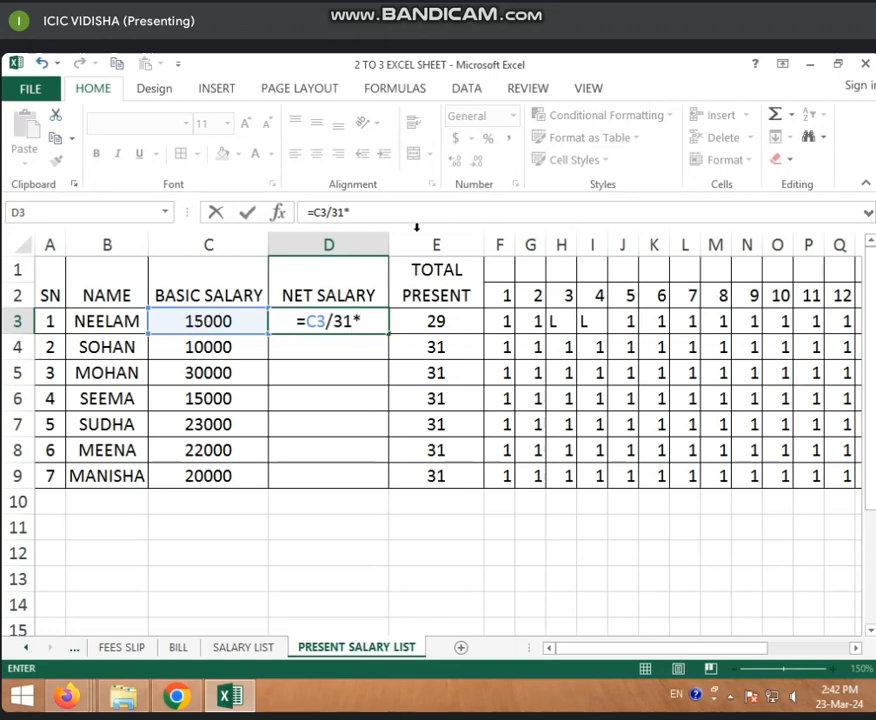
{"action": "left_click", "coordinate": [444, 325]}
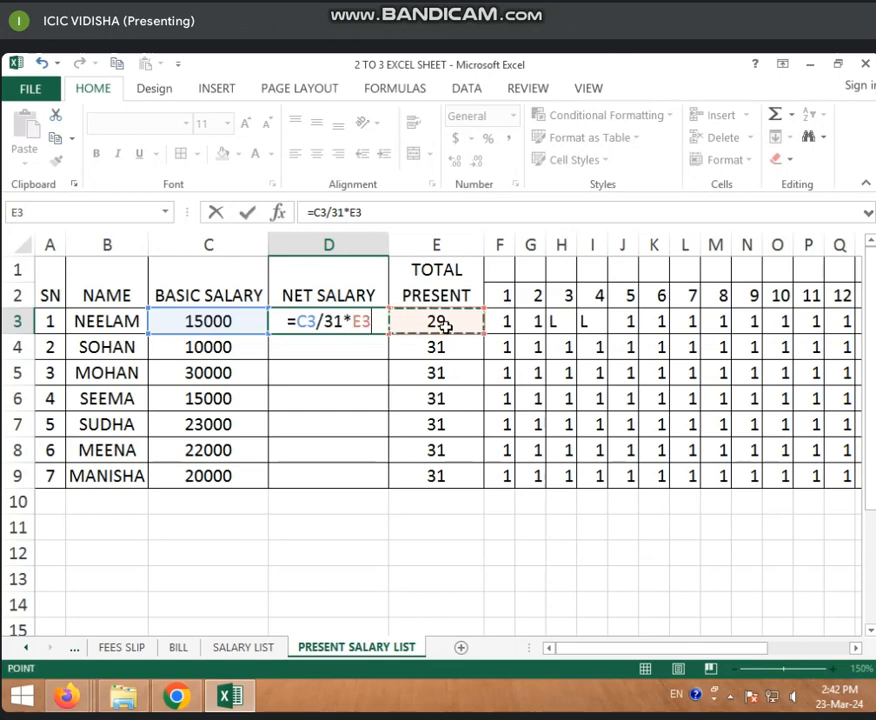
{"action": "key", "text": "Return"}
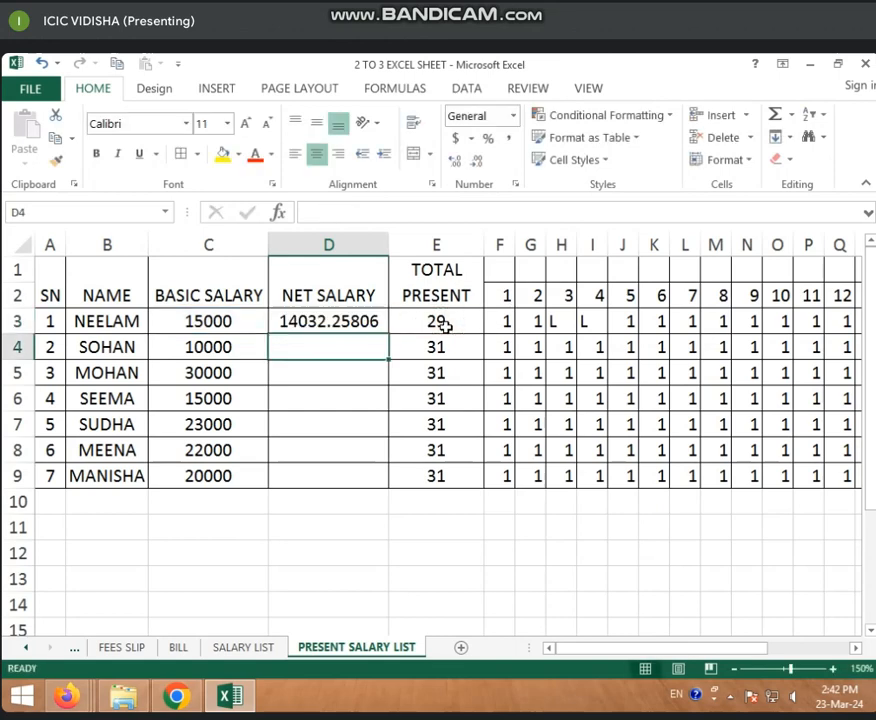
- Clear the net salary formula from D3 and reselect the empty cell after checking the total present formula in E3
{"action": "left_click", "coordinate": [319, 328]}
{"action": "key", "text": "BackSpace"}
{"action": "key", "text": "Return"}
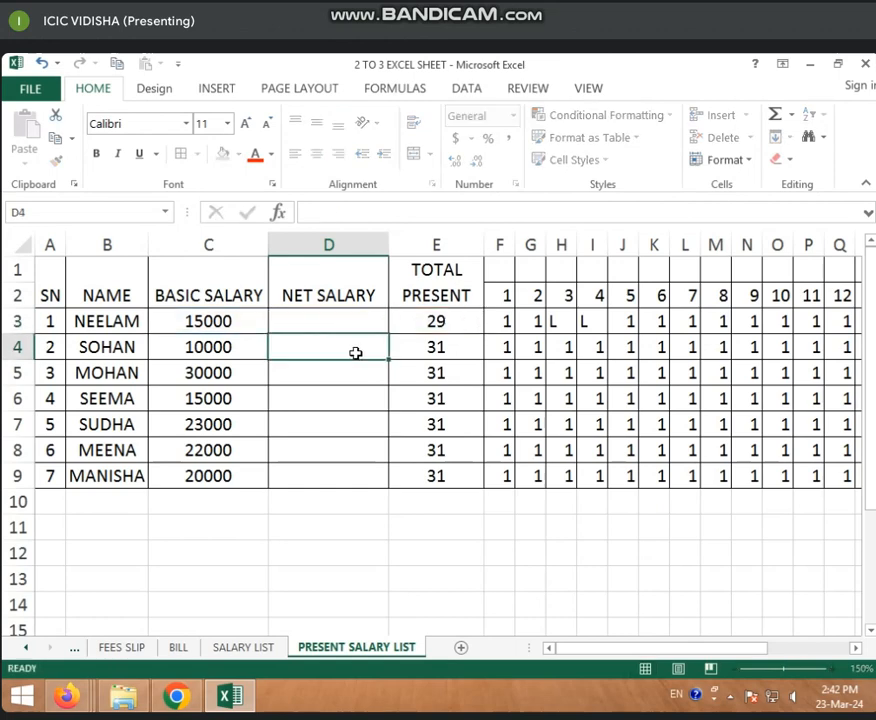
{"action": "left_click", "coordinate": [443, 325]}
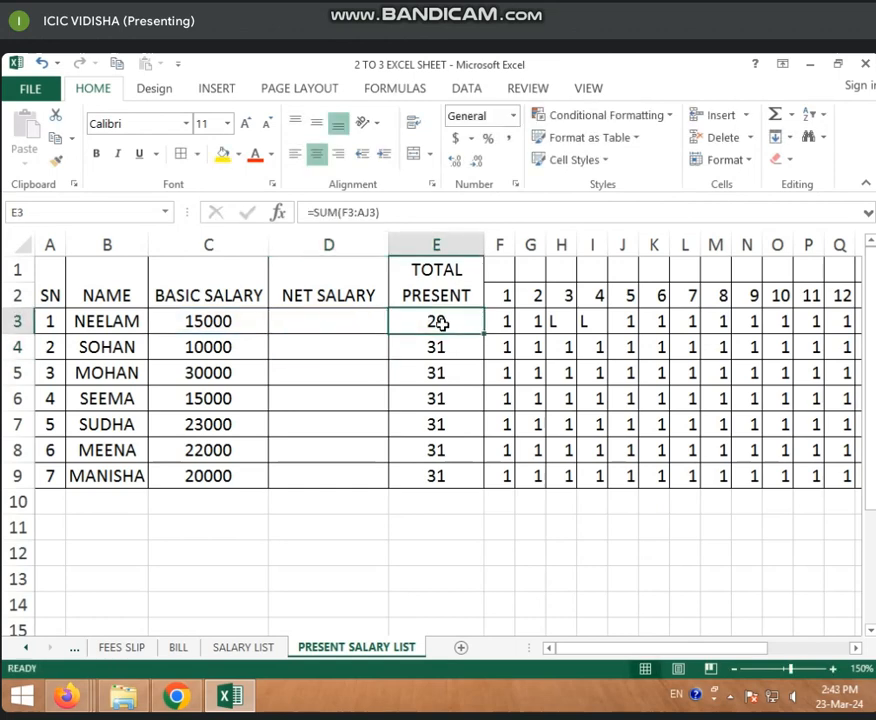
{"action": "left_click", "coordinate": [325, 328]}
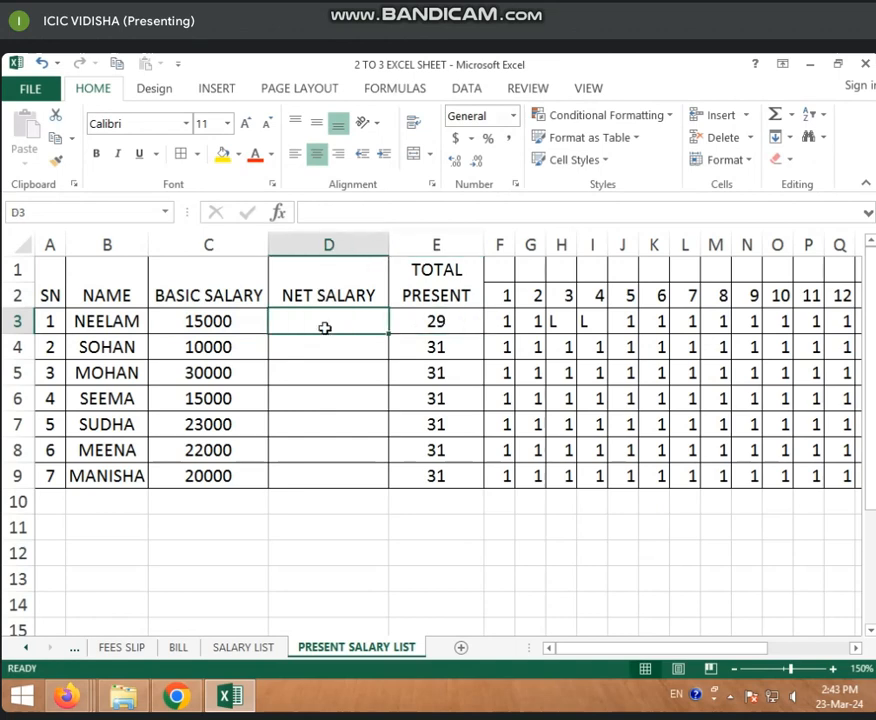